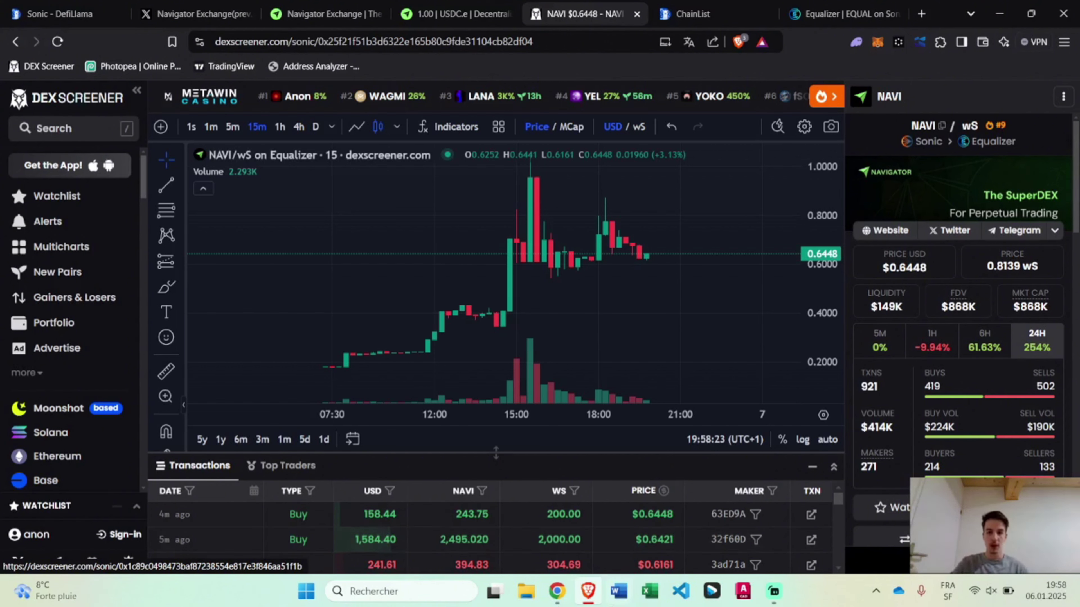
Search MetaMask's network list for "sonic", then clear the search and close the network selector
scroll(622, 284, up, 1)
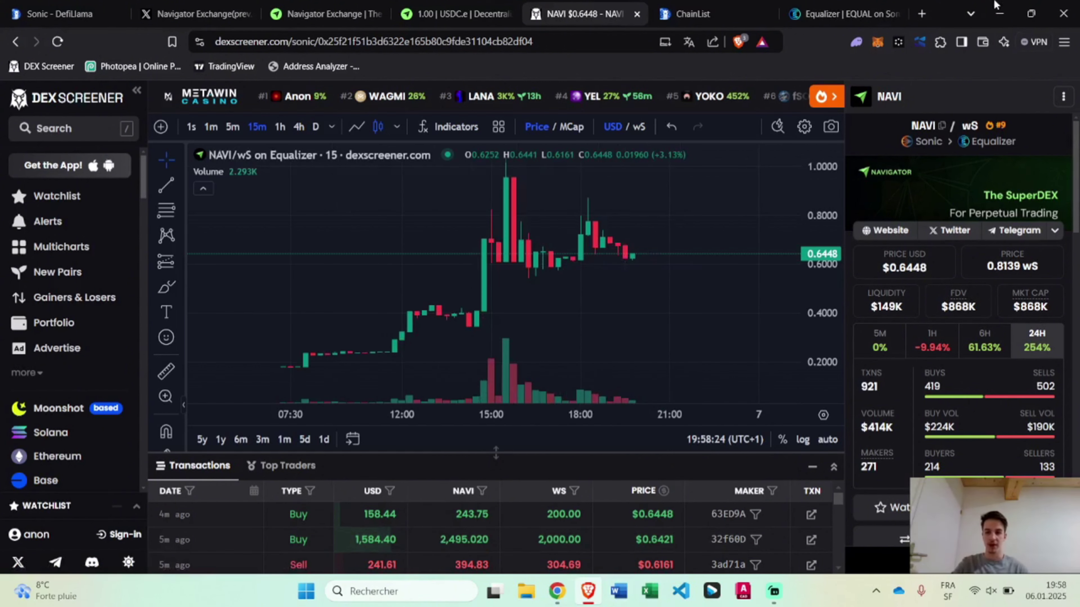
click(877, 42)
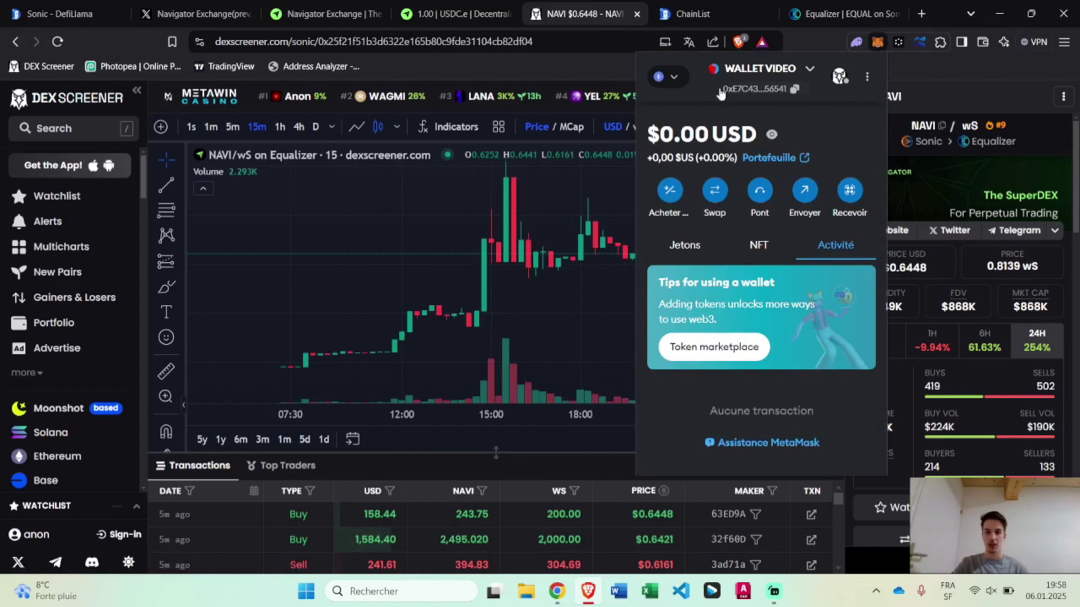
click(666, 77)
scroll(722, 276, down, 1)
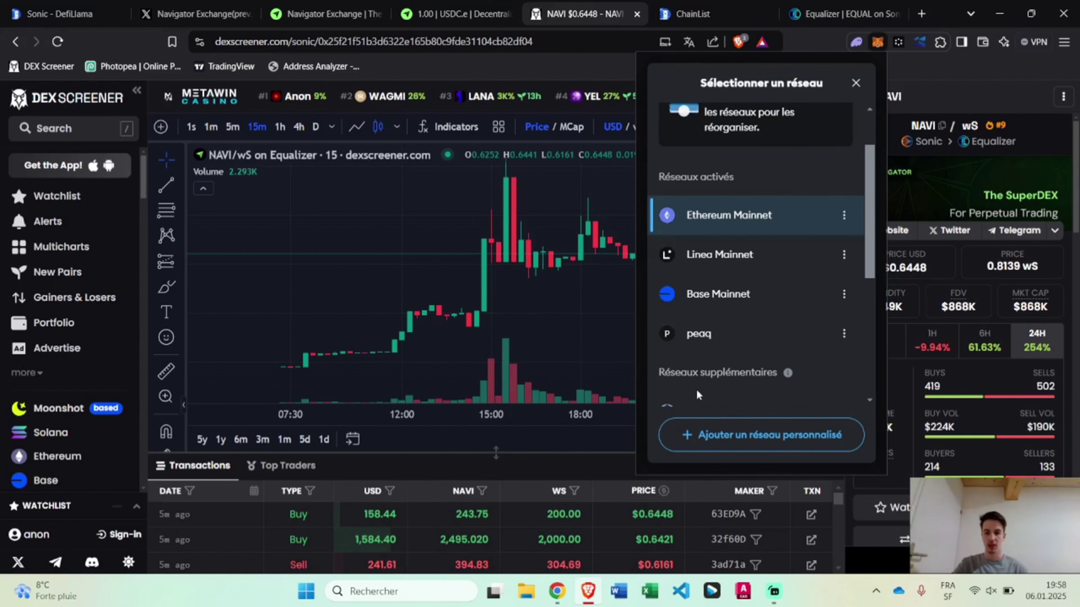
scroll(774, 365, up, 2)
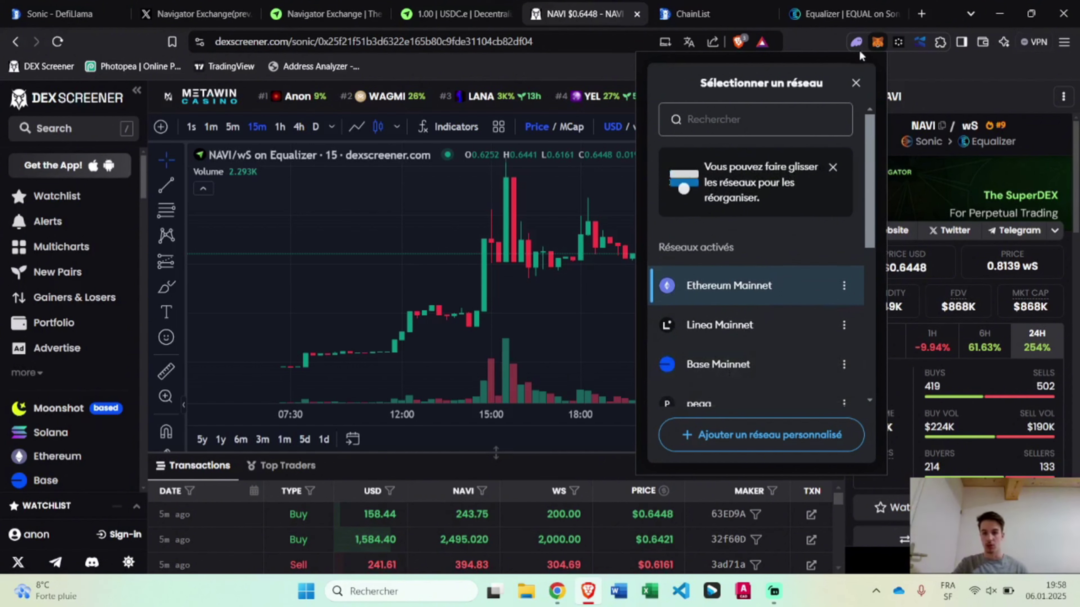
click(720, 120)
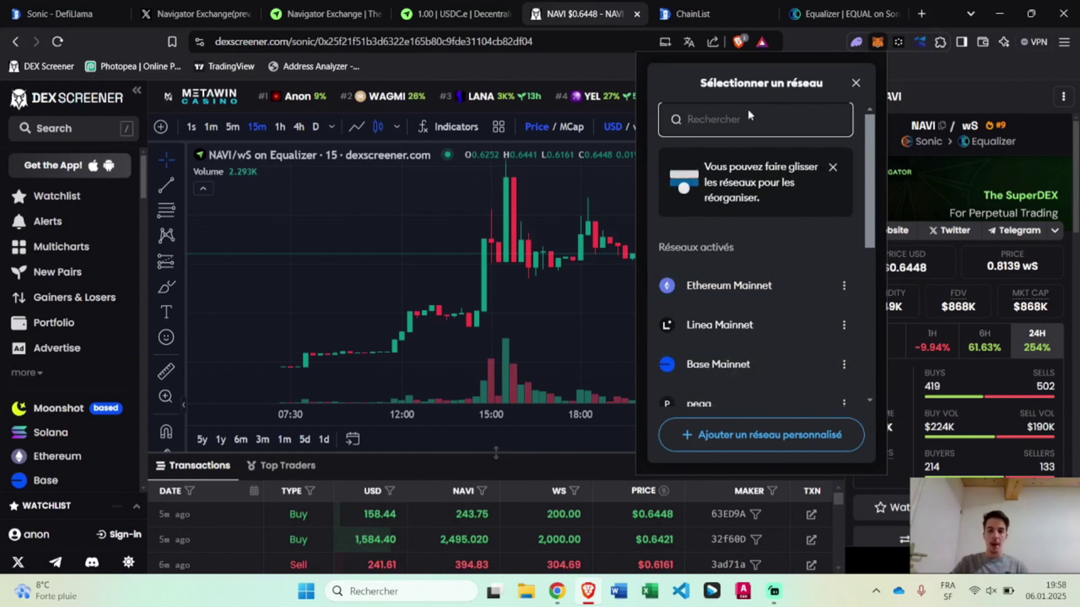
text(so)
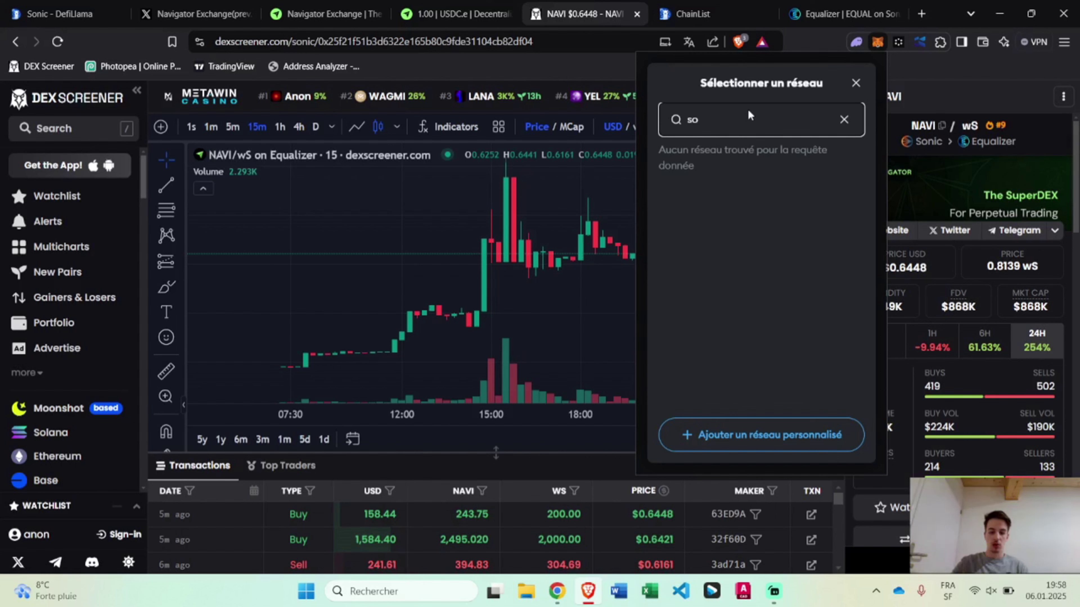
text(nic)
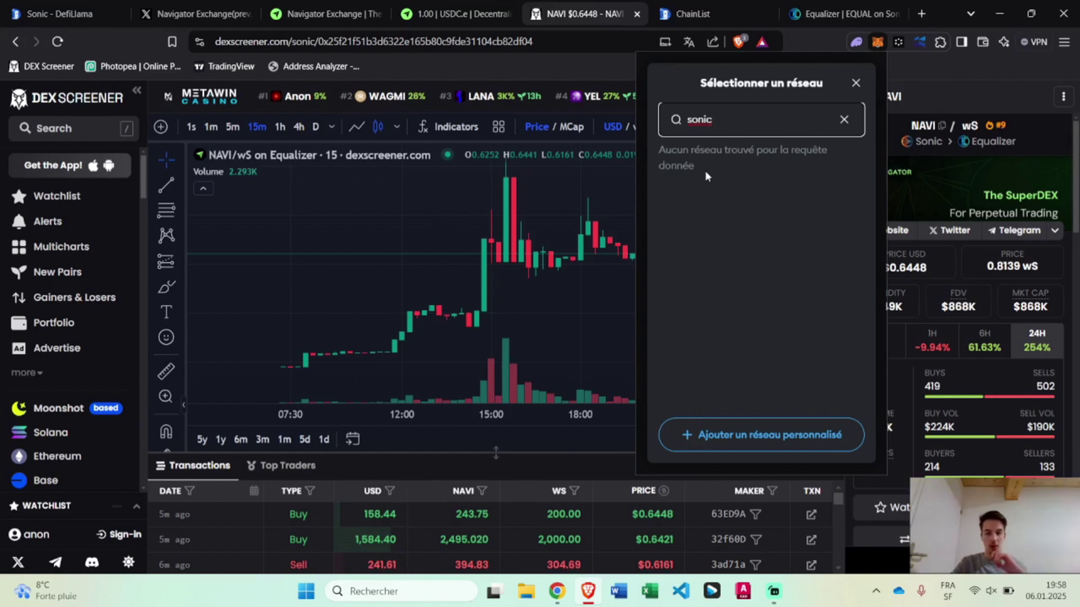
click(843, 120)
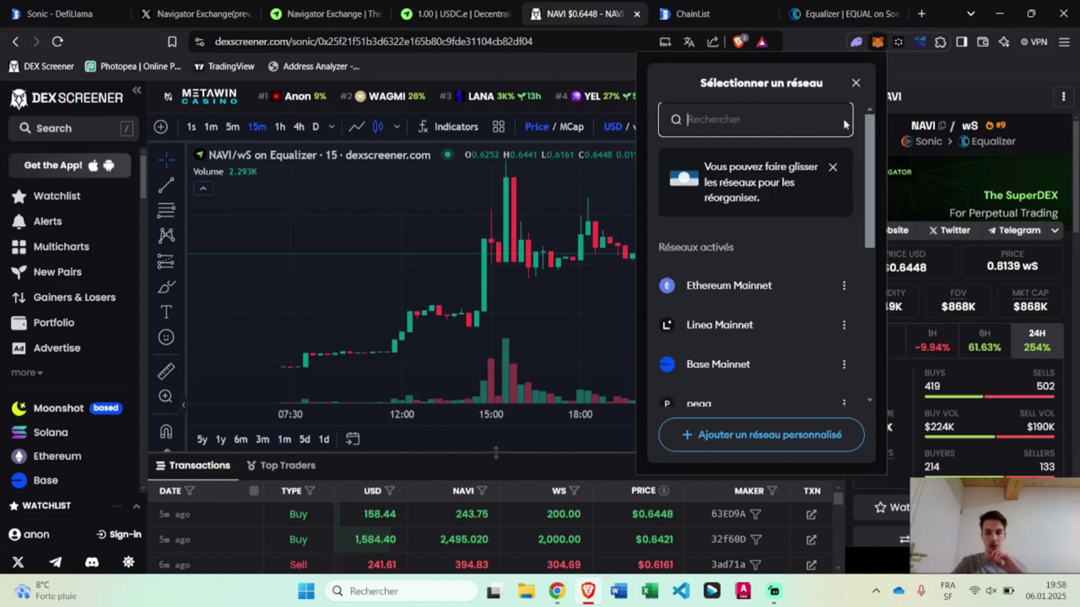
click(856, 83)
Switch to the ChainList site at chainlist.org and connect a wallet to it using MetaMask
click(693, 13)
drag(300, 41, 249, 42)
click(248, 43)
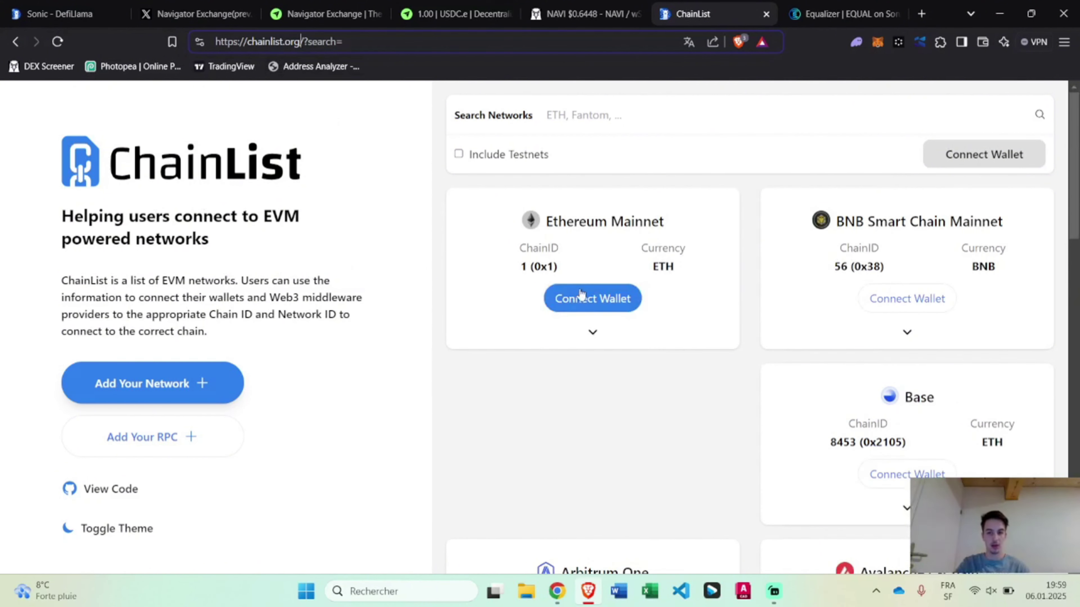
click(974, 159)
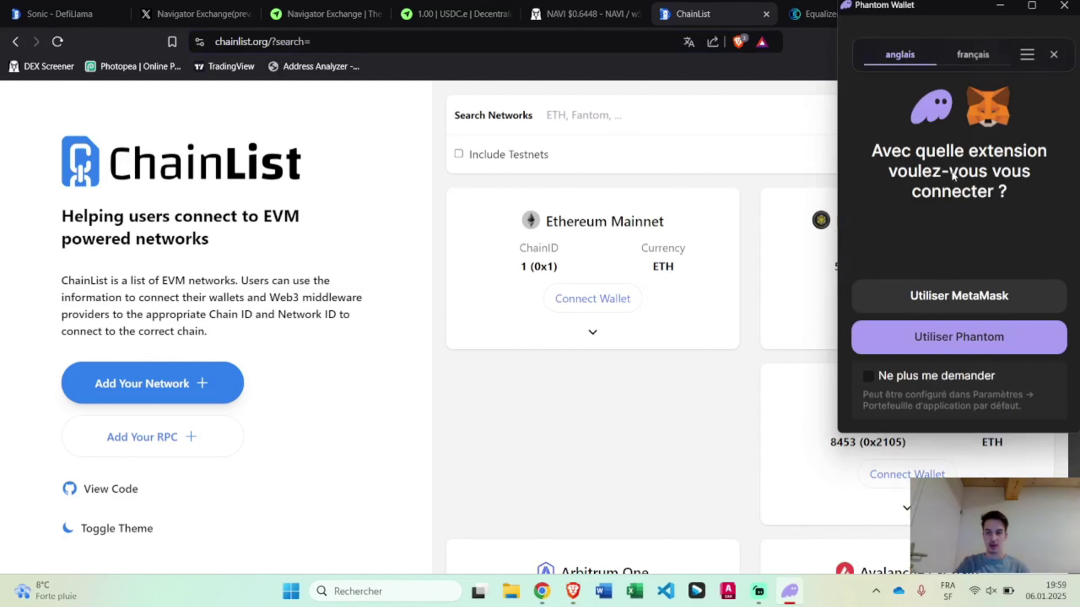
click(987, 294)
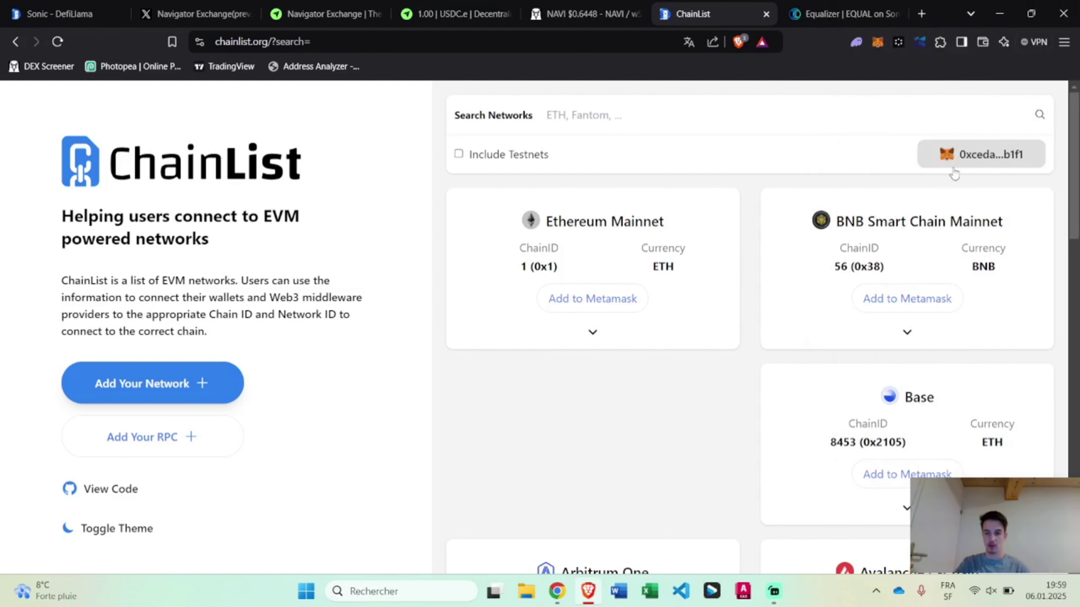
Connect the WALLET VIDEO account to chainlist.org through MetaMask
click(878, 43)
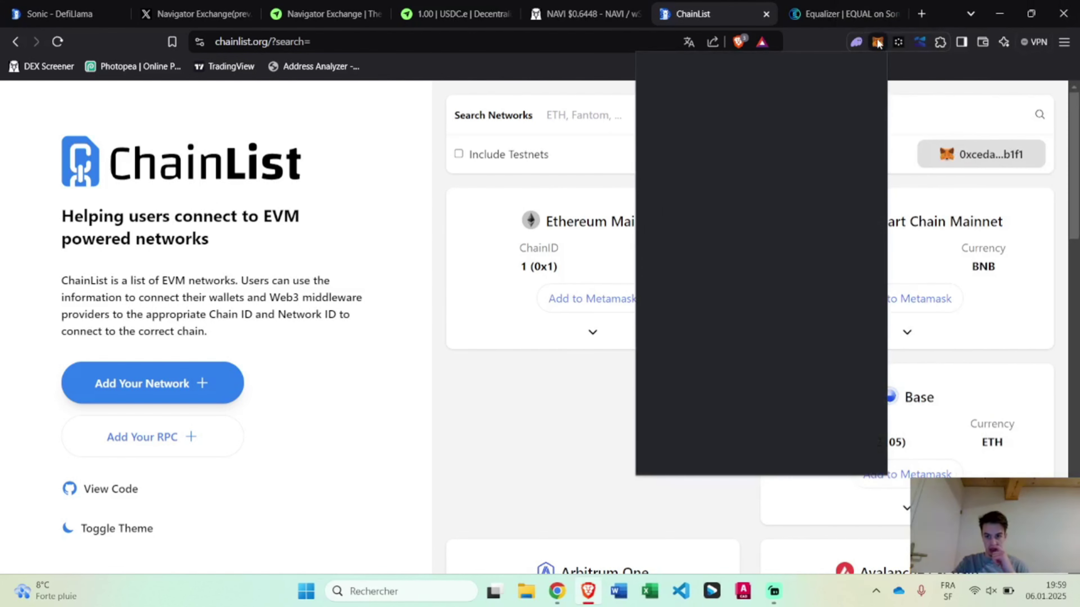
click(877, 43)
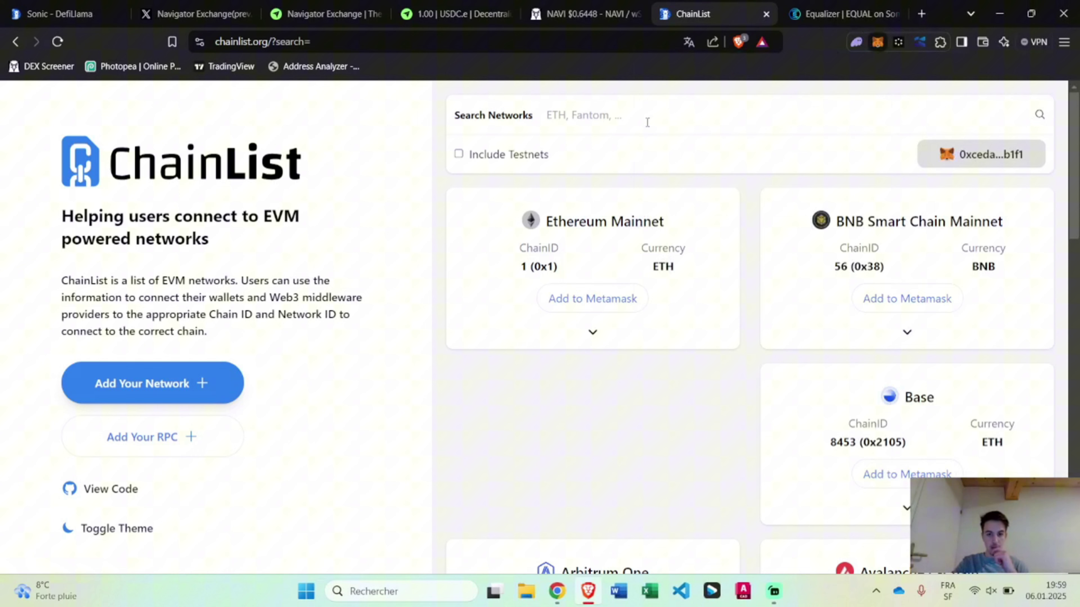
click(877, 43)
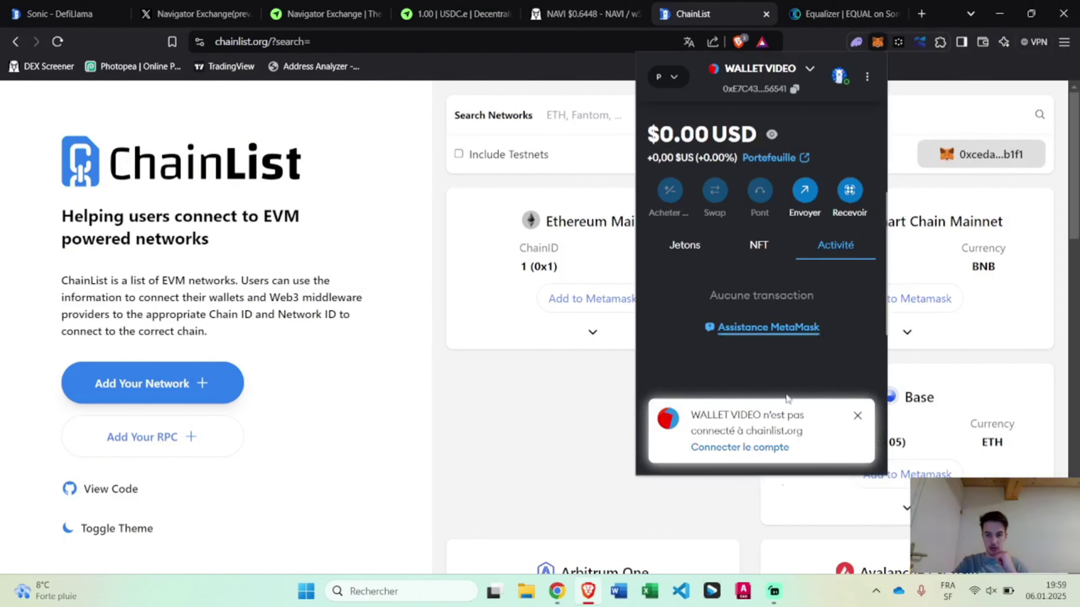
click(537, 443)
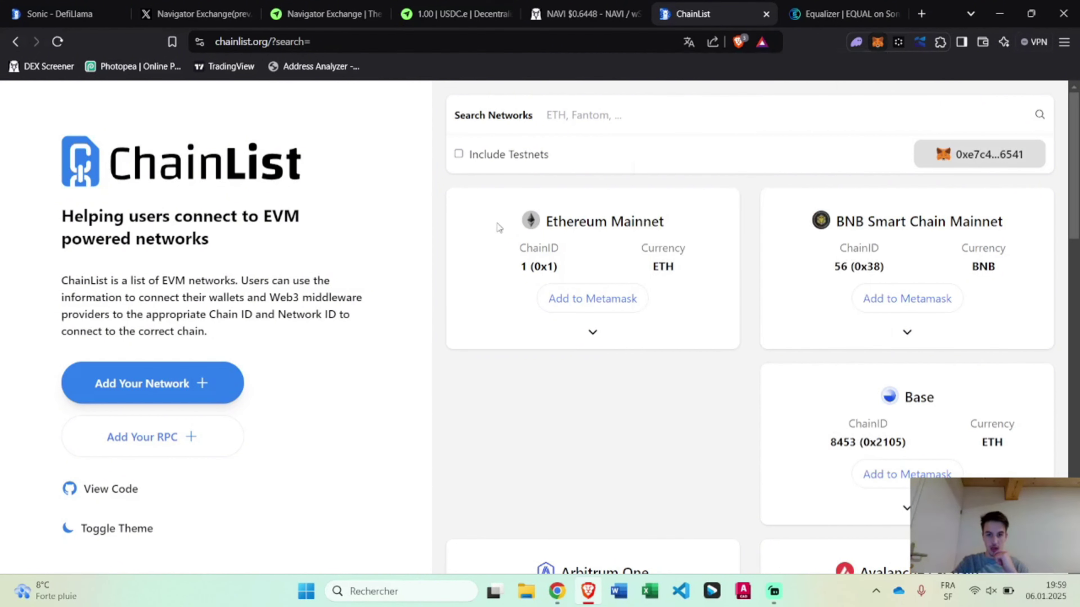
Search ChainList for "sonic" and add Sonic Mainnet to MetaMask, approving the network request
click(577, 114)
text(sono)
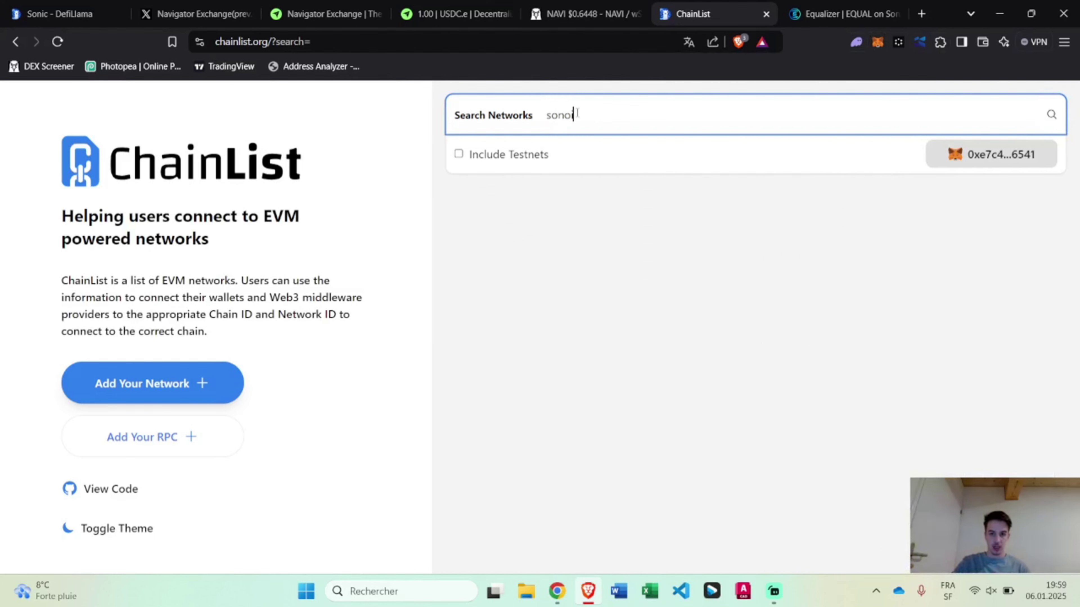
key(BackSpace)
text(ic)
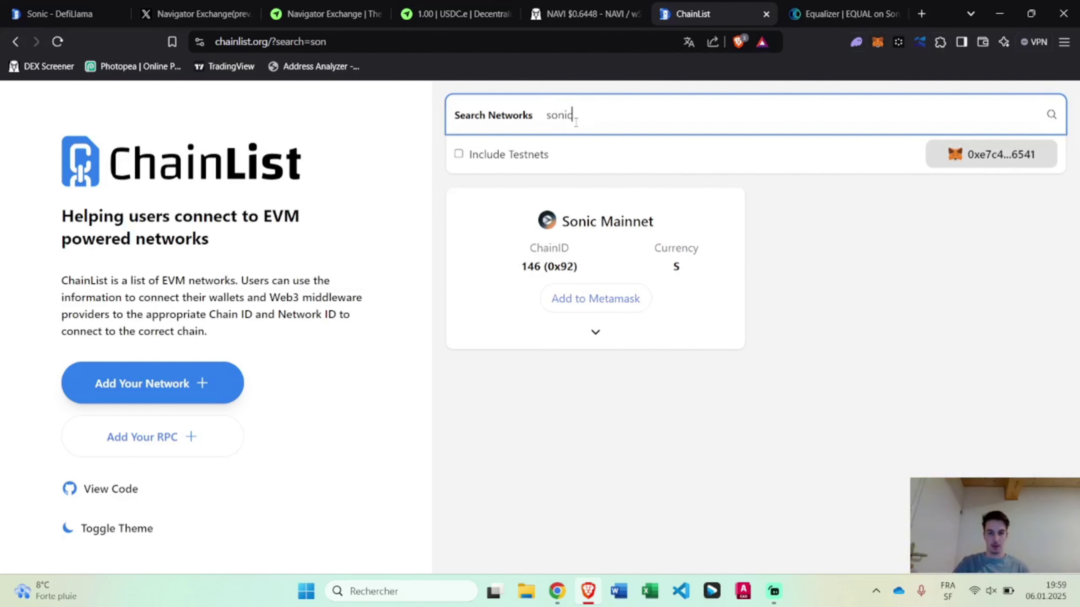
click(599, 303)
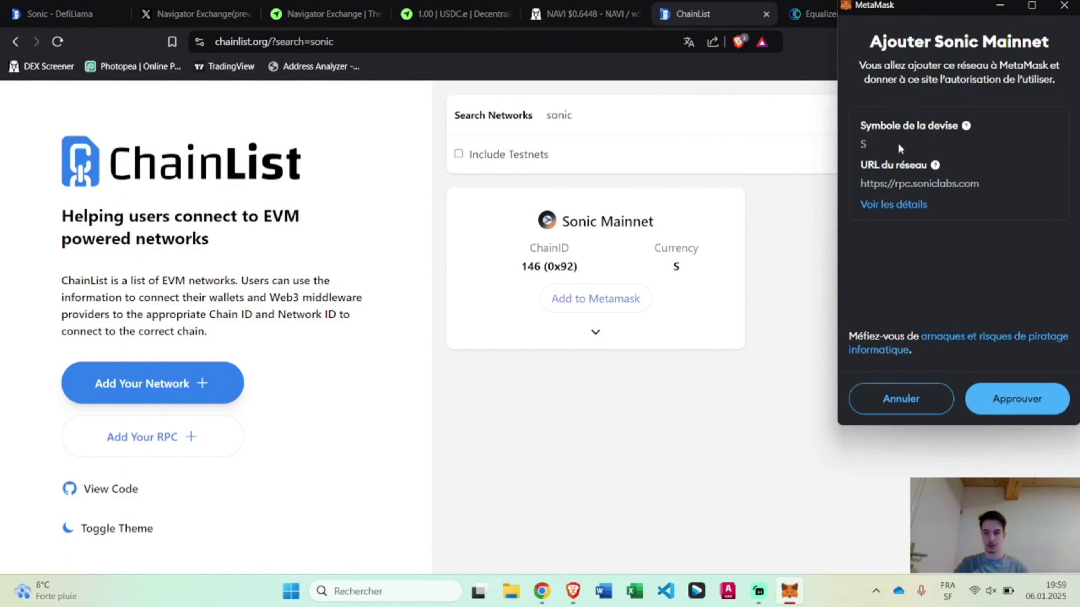
click(1035, 402)
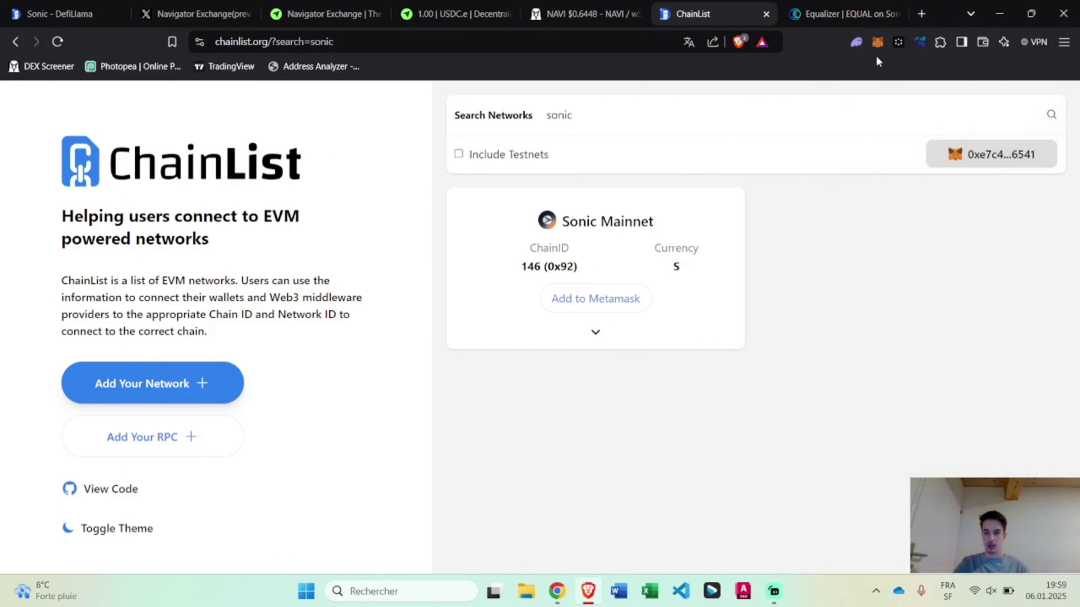
Select Sonic Mainnet in MetaMask's network list and check the account's S balance
click(877, 42)
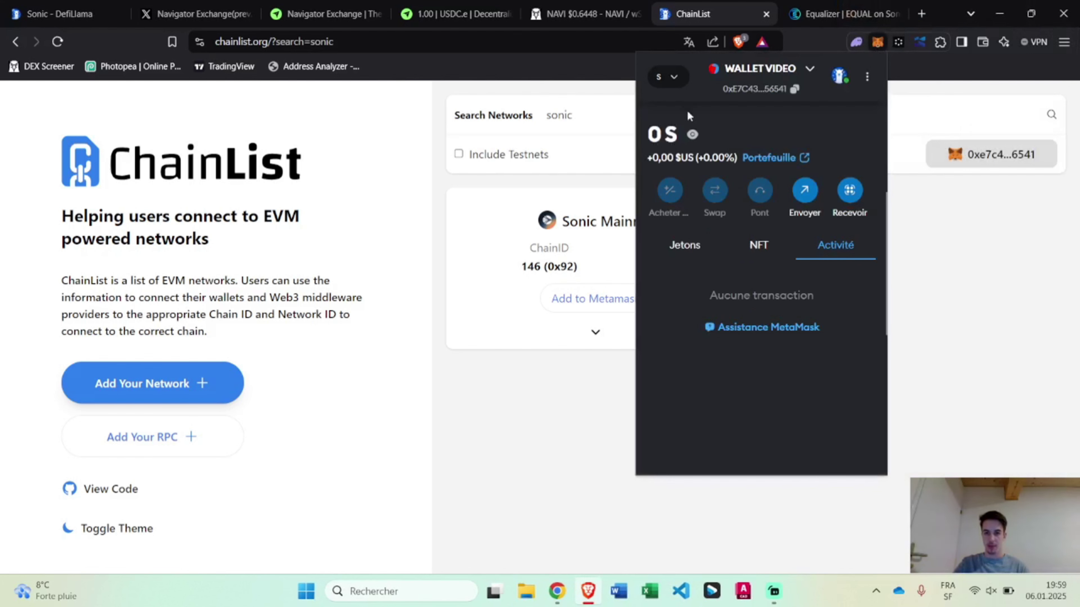
click(663, 77)
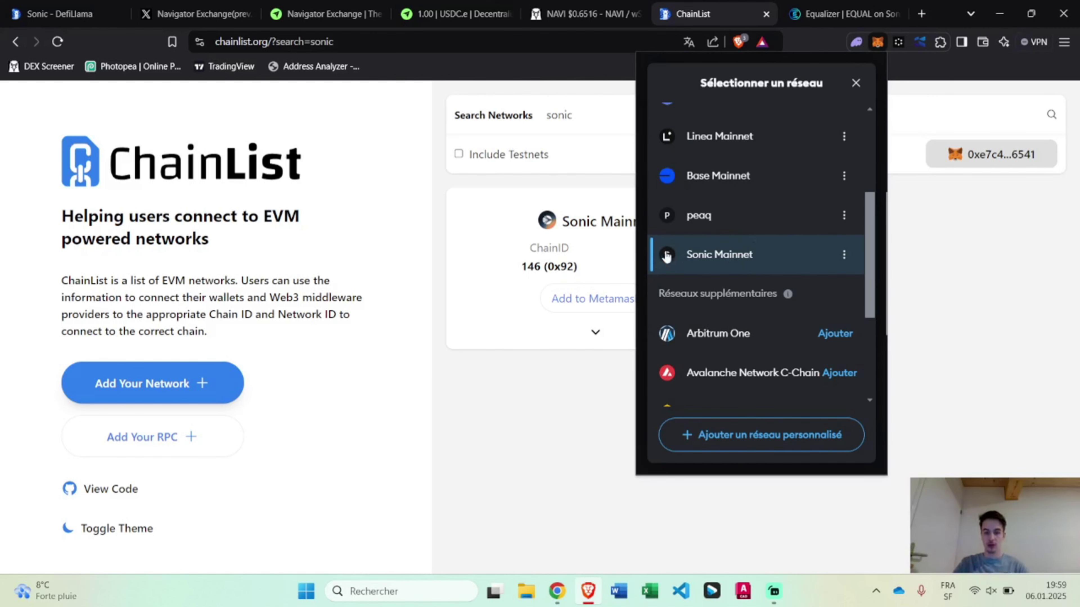
click(690, 264)
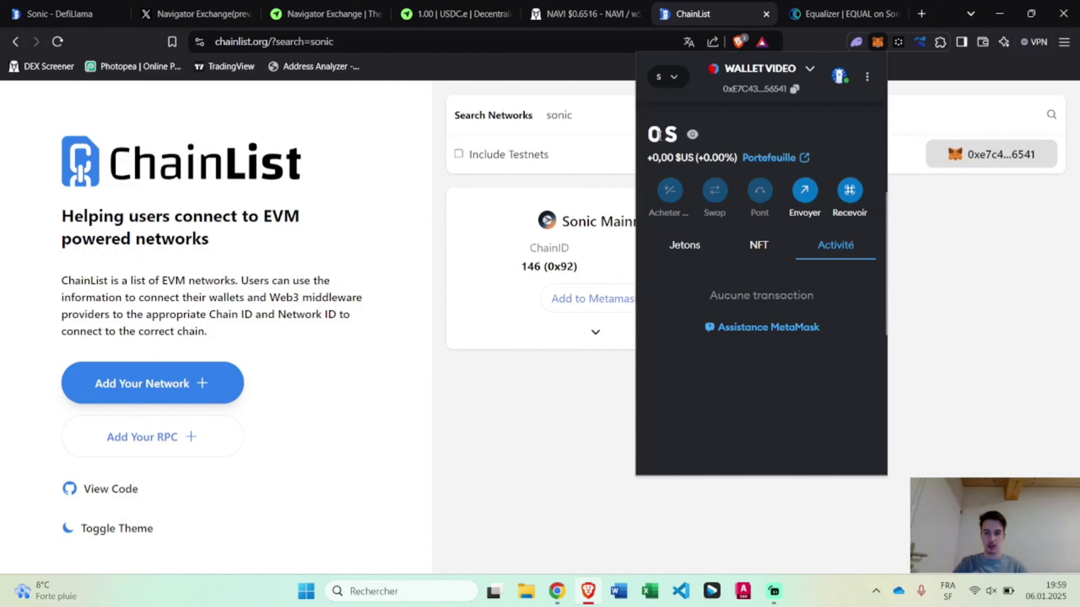
drag(660, 129, 676, 129)
click(675, 131)
click(878, 42)
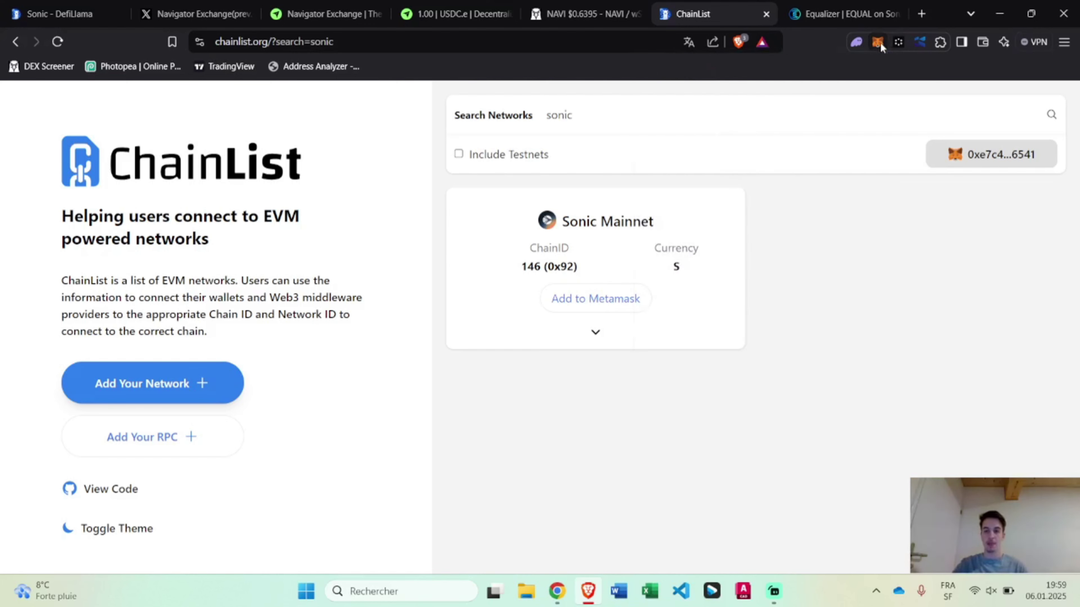
click(878, 42)
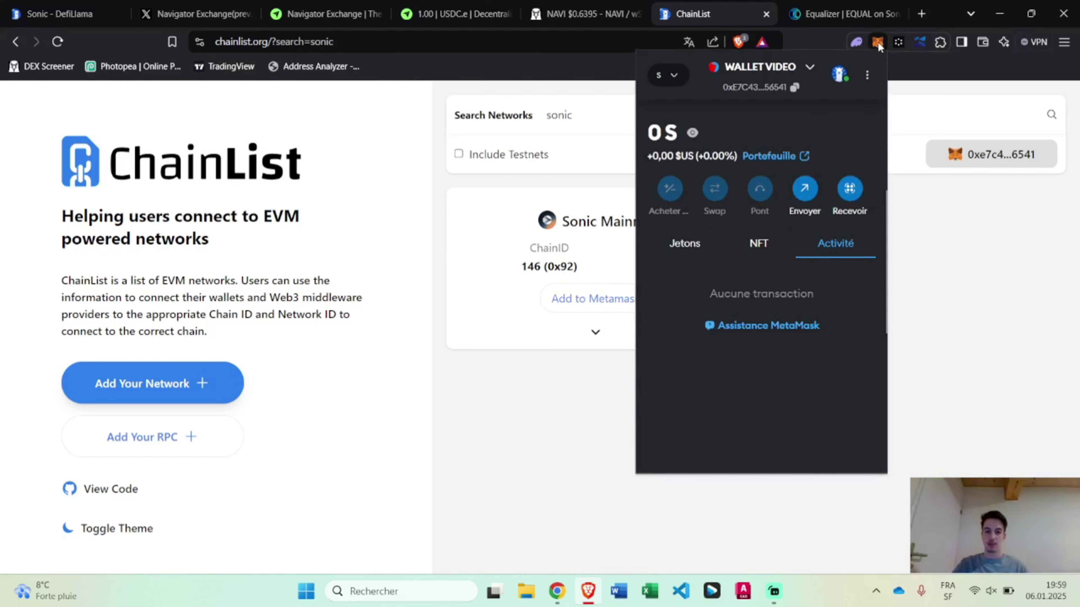
click(634, 90)
Search ChainList for "ft" and add Fantom Opera to MetaMask, approving the network request
double_click(544, 115)
text(ft)
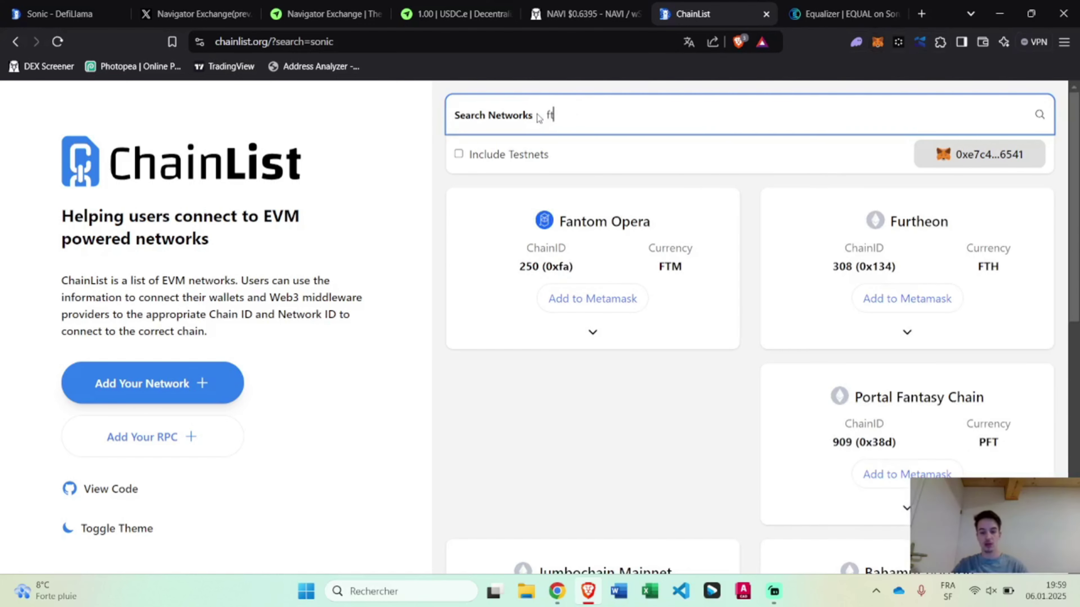
click(635, 298)
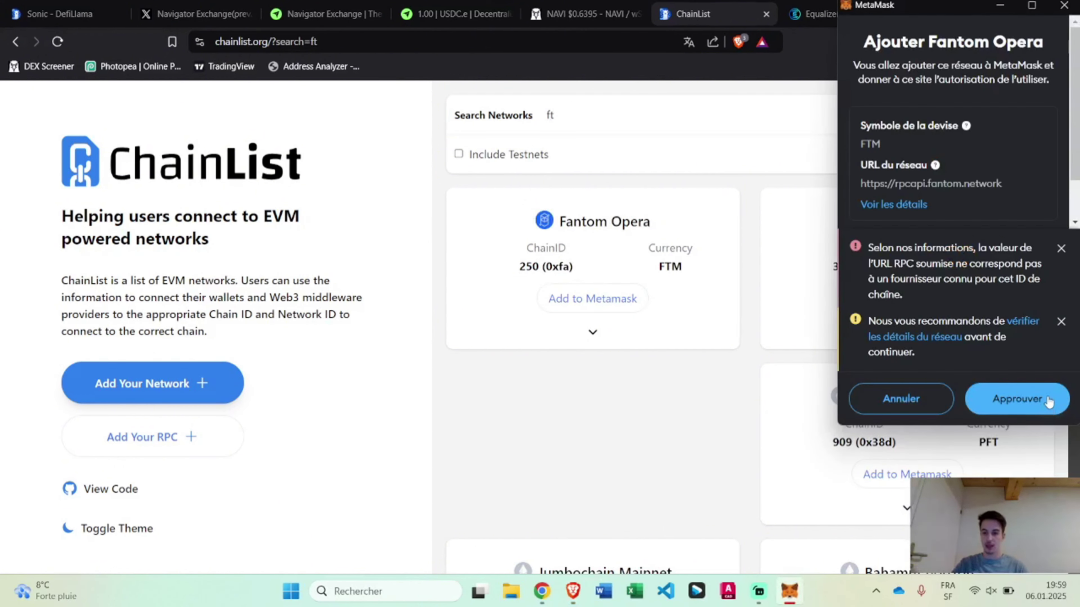
click(1045, 396)
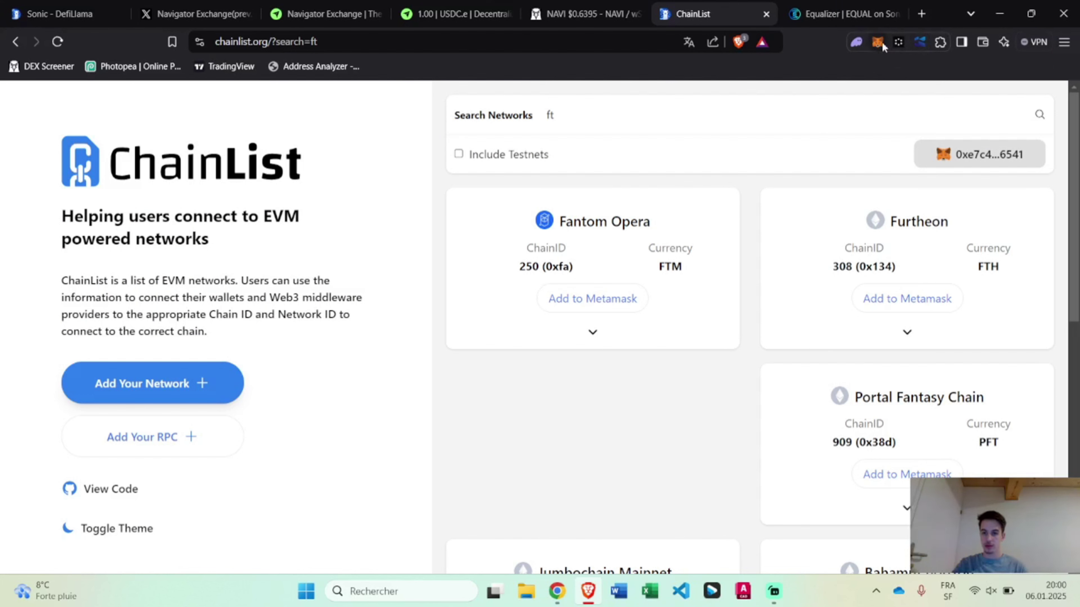
View the WALLET VIDEO account's receiving address and QR code in MetaMask, then close them
click(879, 41)
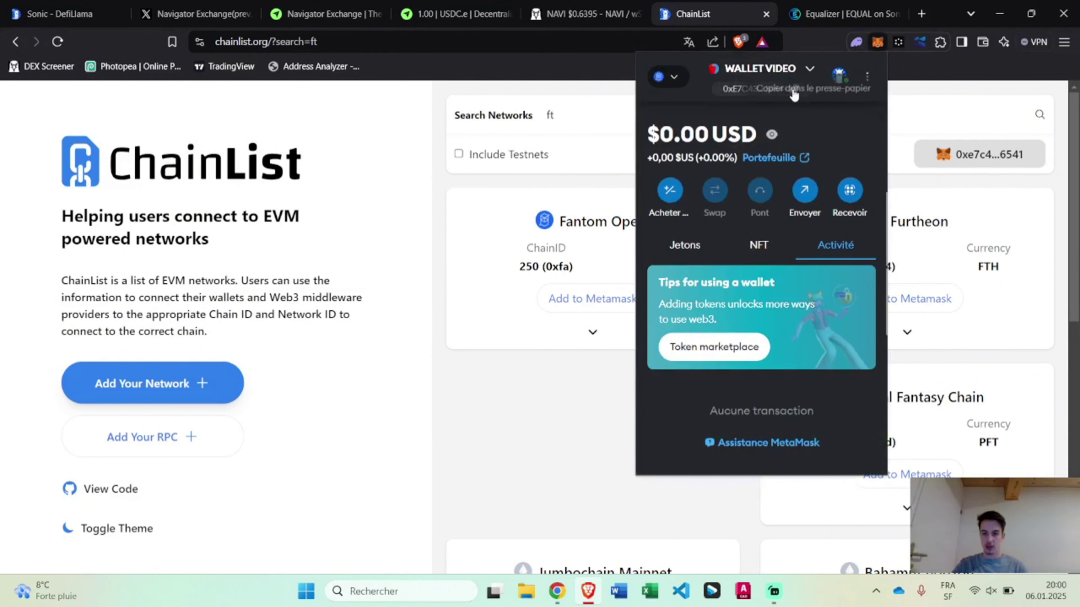
click(851, 193)
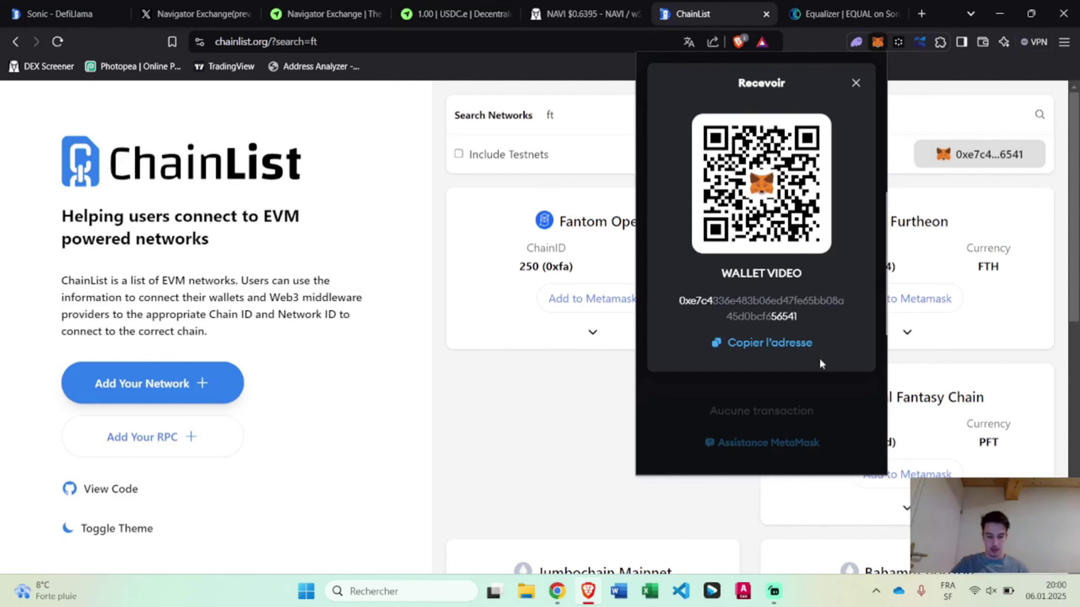
click(811, 384)
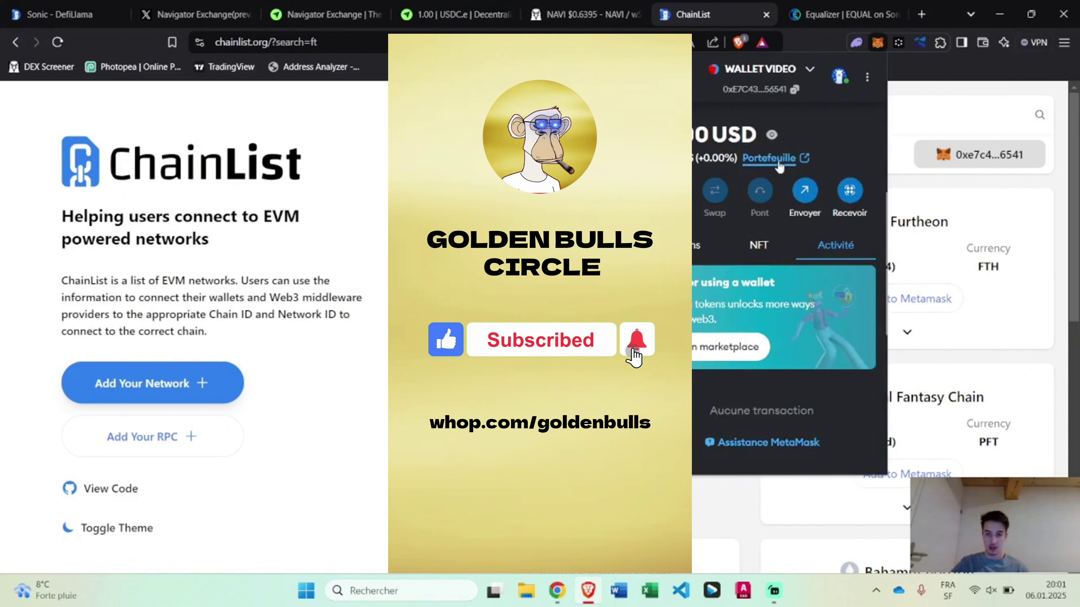
click(779, 162)
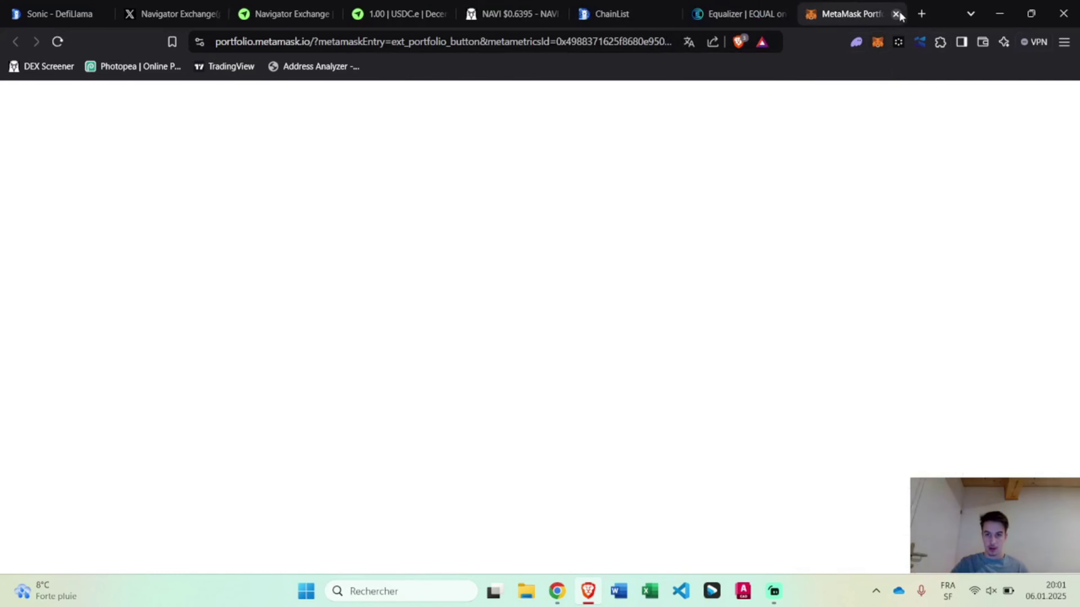
click(896, 13)
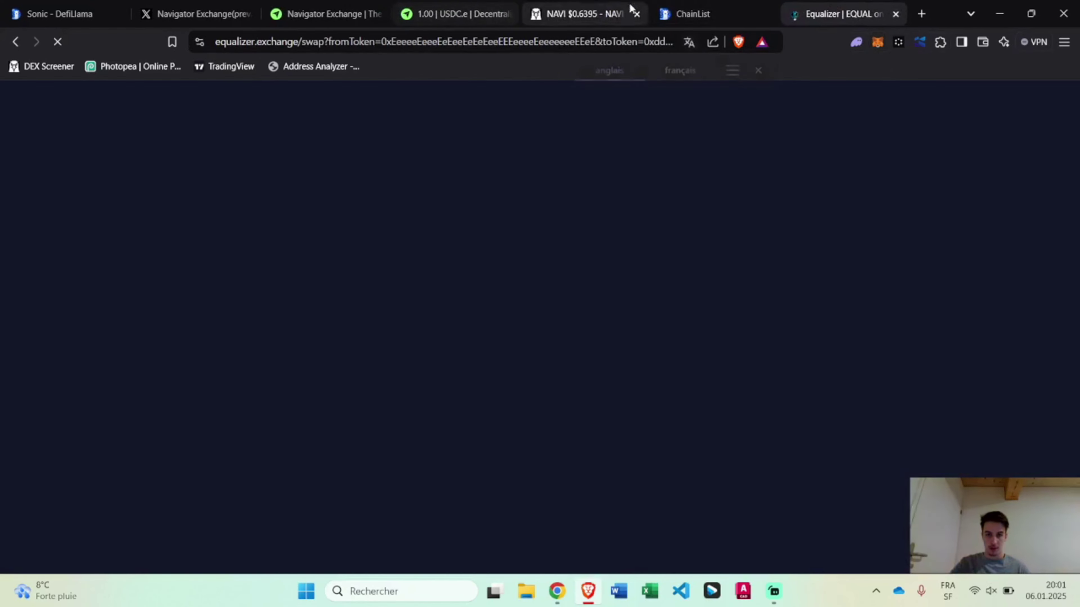
click(684, 13)
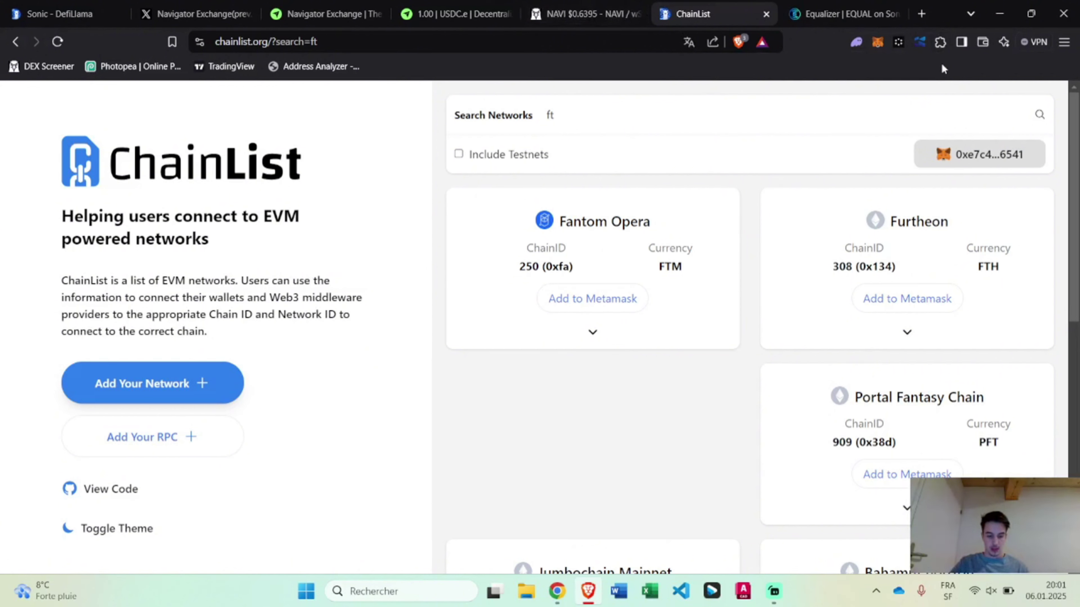
Show the WALLET VIDEO account's token list in MetaMask to check the FTM balance on Fantom Opera
click(877, 41)
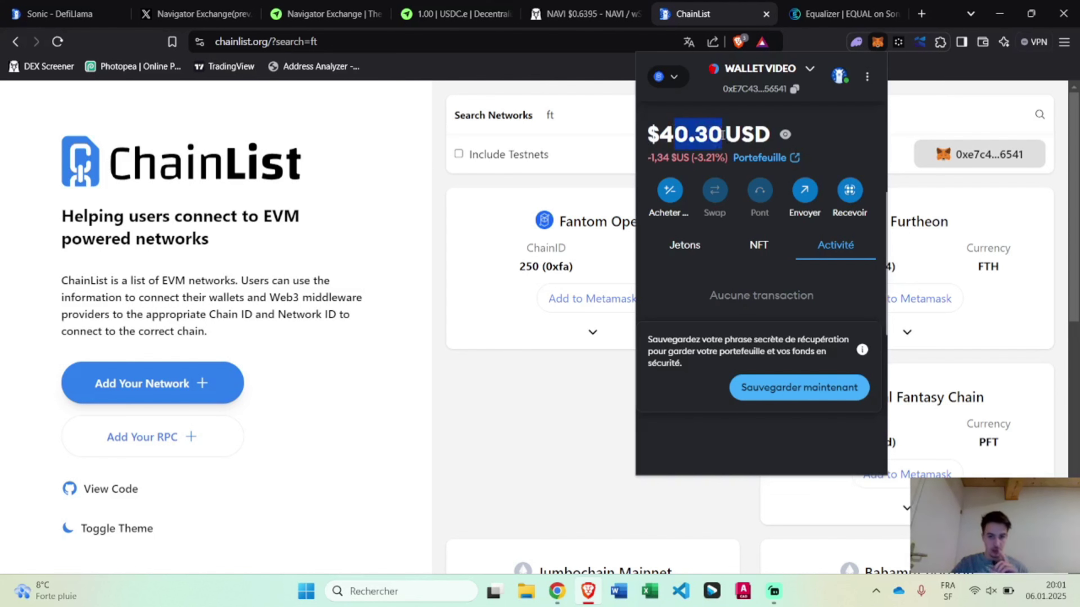
click(710, 250)
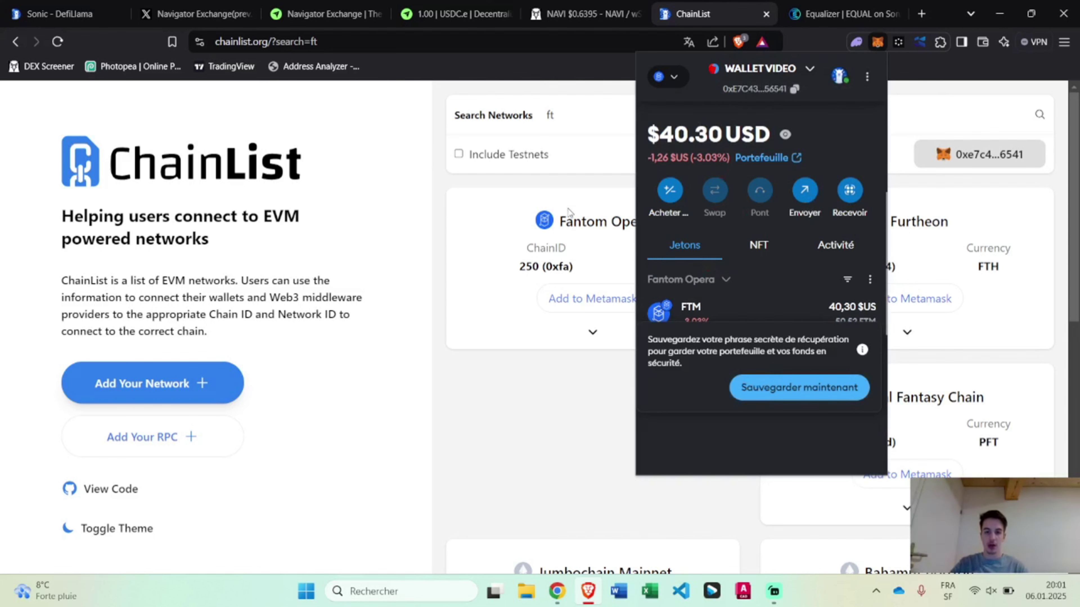
Close MetaMask, browse the Sonic Mainnet page on soniclabs.com, and open its Bridge tool
click(570, 195)
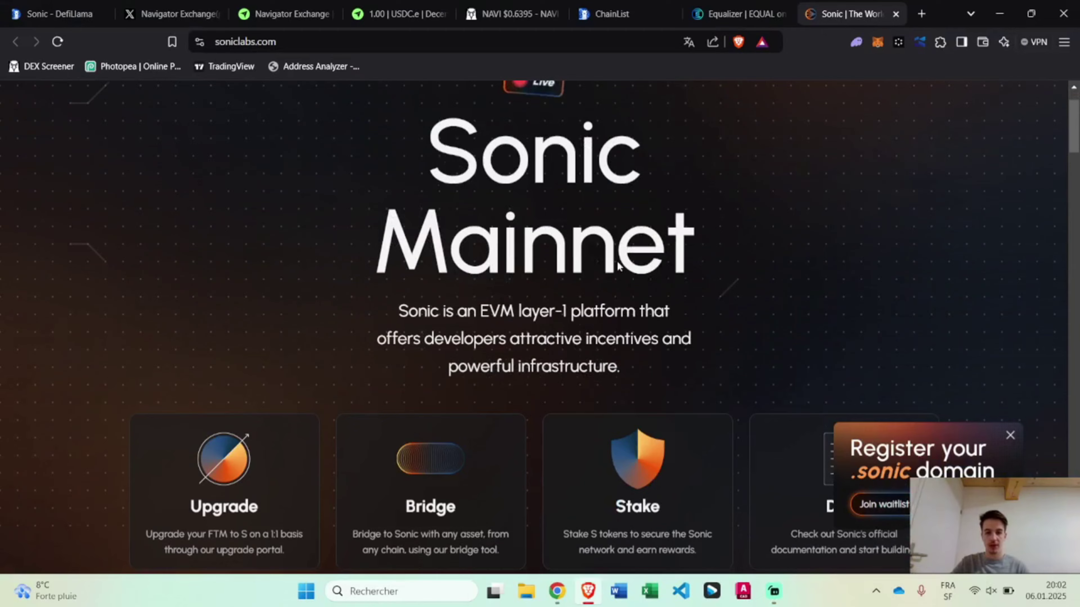
scroll(386, 186, down, 1)
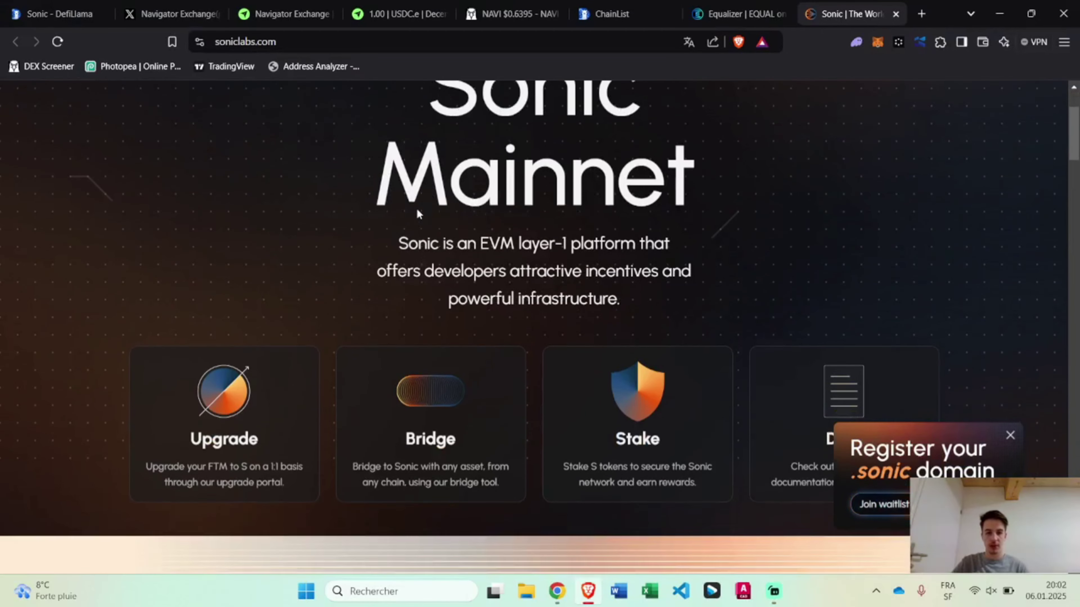
scroll(385, 186, up, 3)
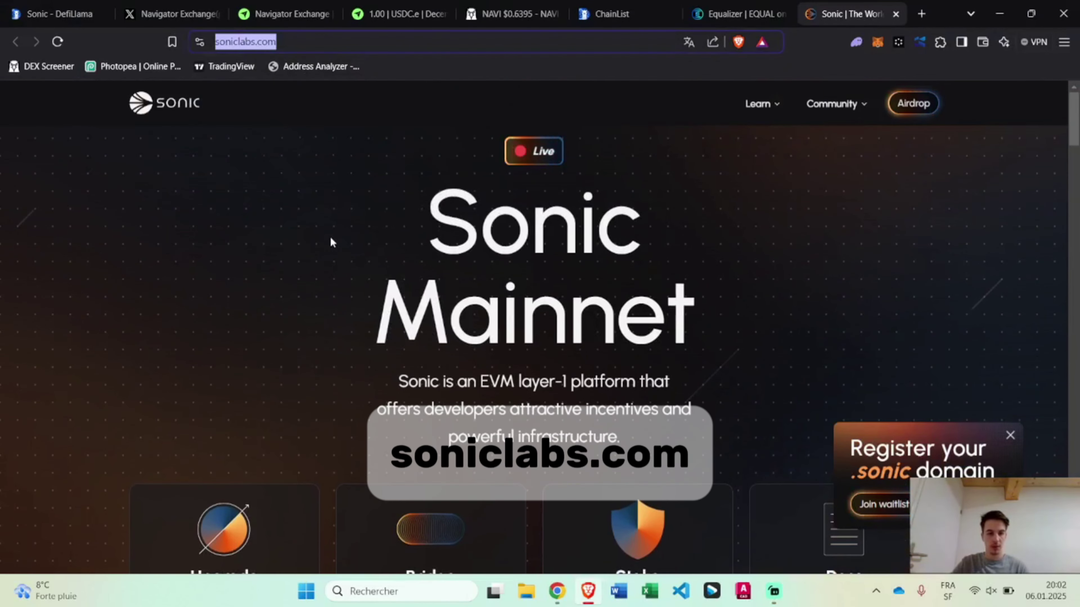
scroll(329, 234, down, 3)
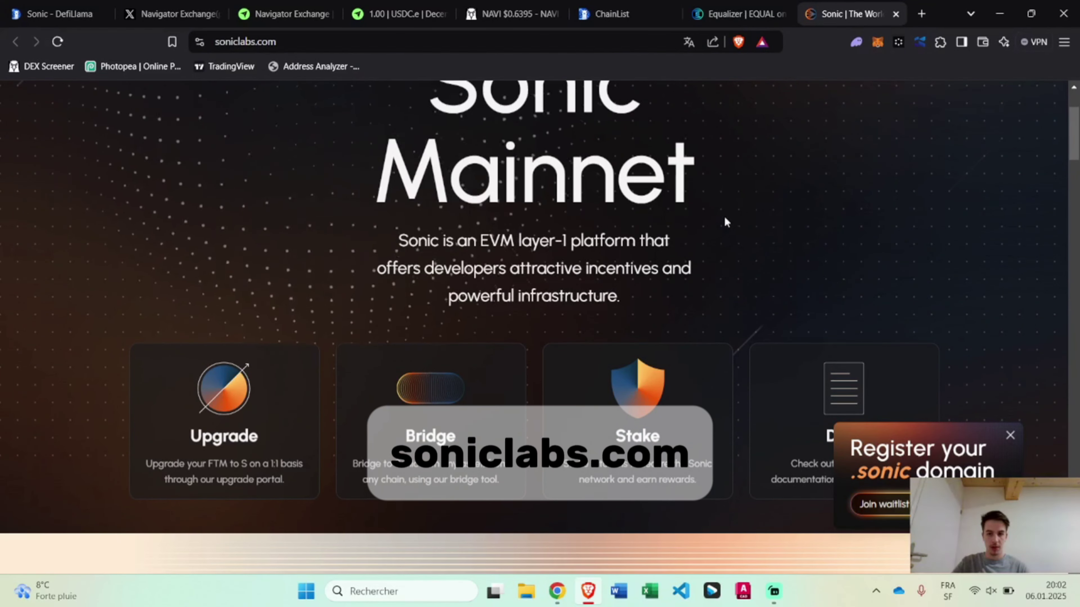
scroll(308, 336, down, 1)
scroll(309, 337, down, 1)
click(383, 315)
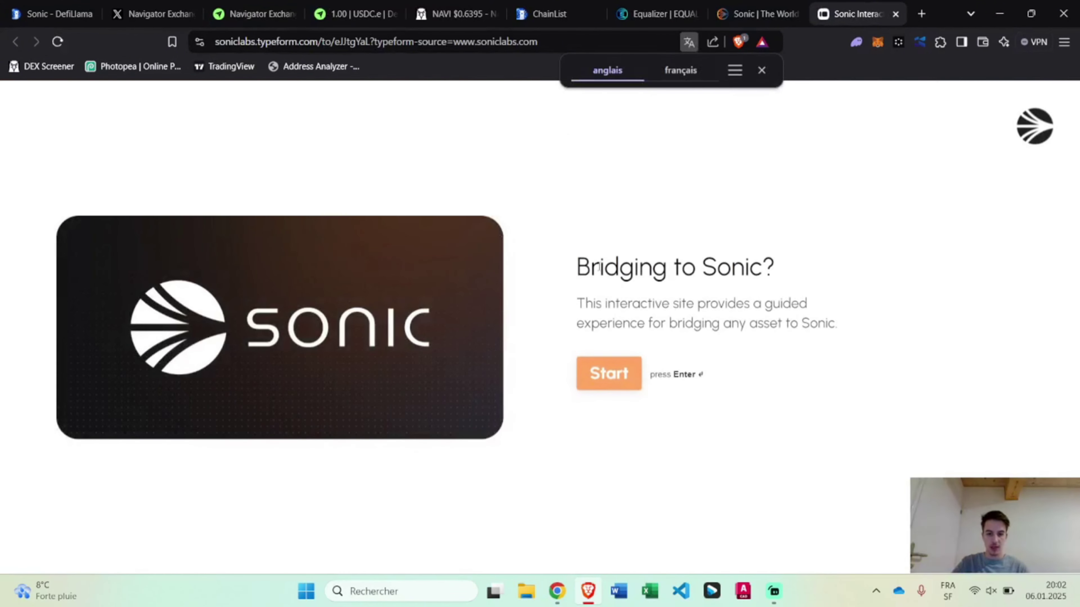
Start the guided bridging questionnaire, choose FTM held on Fantom, and open the linked MySonic upgrade portal
click(620, 374)
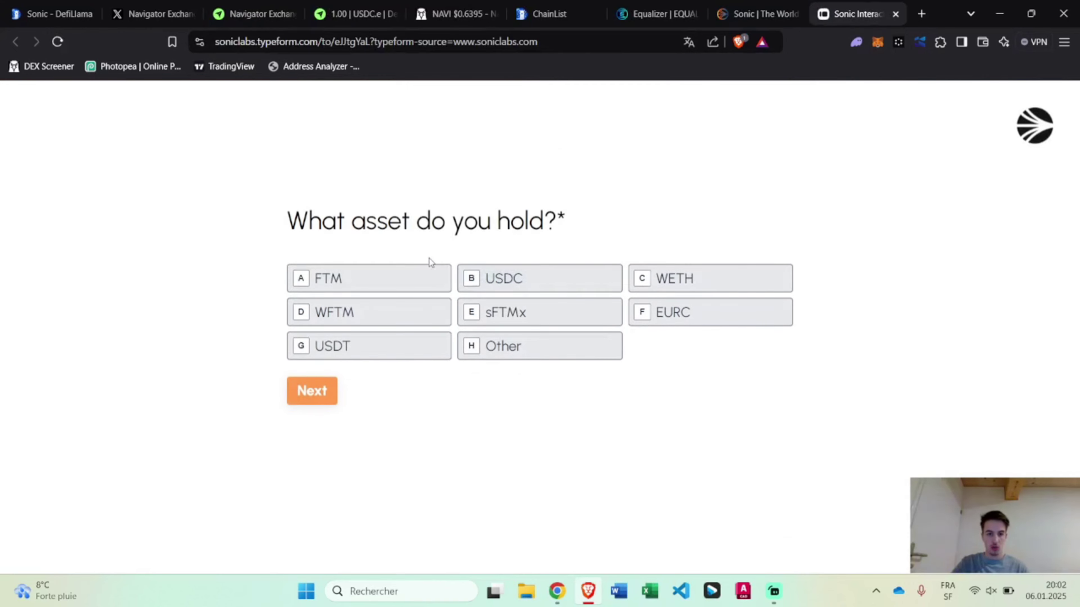
click(378, 274)
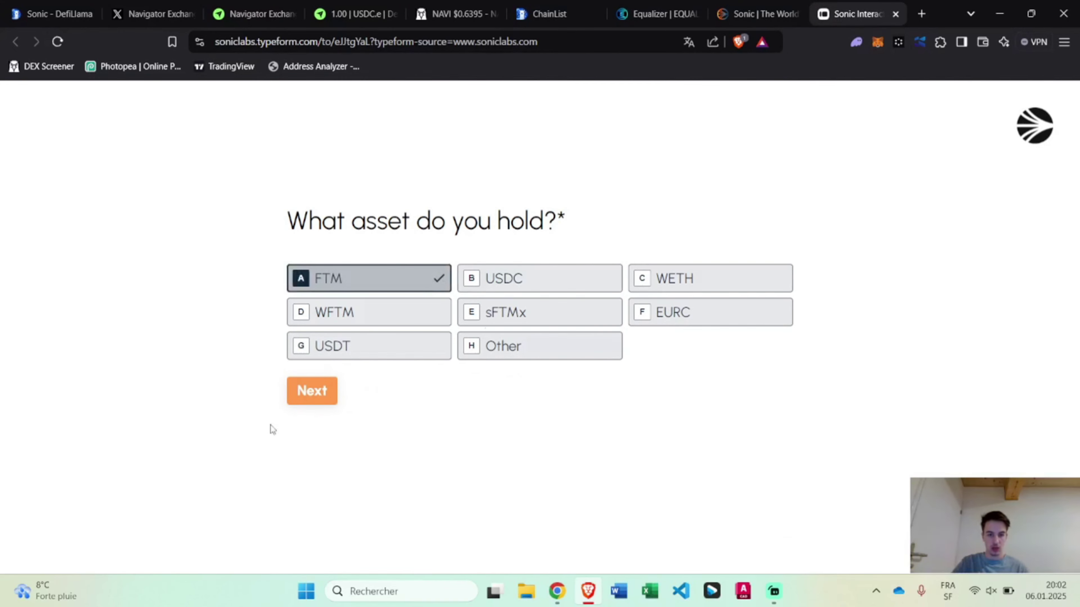
click(374, 248)
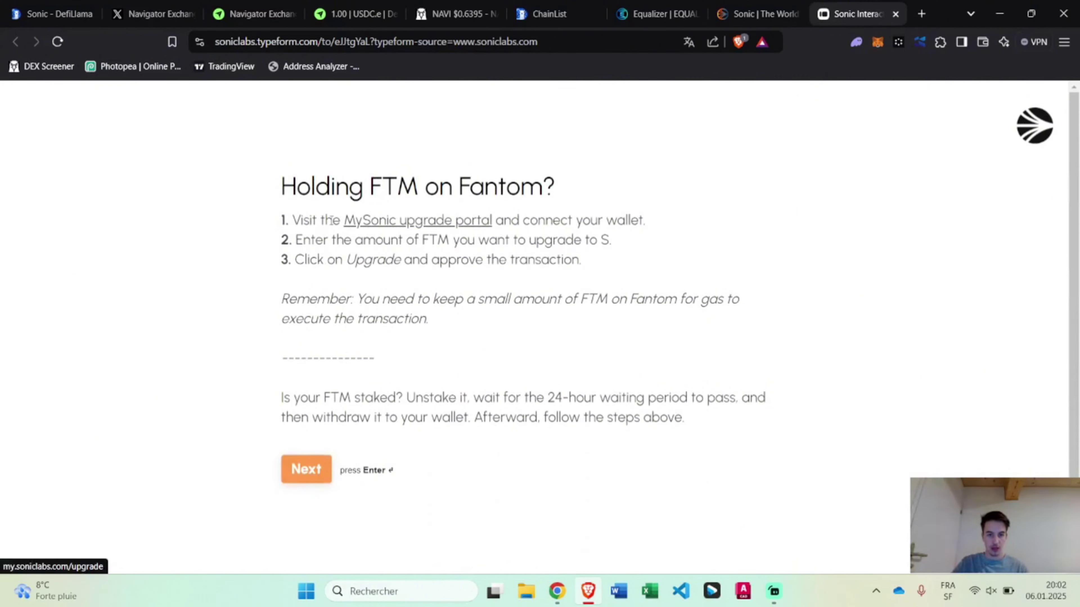
click(364, 224)
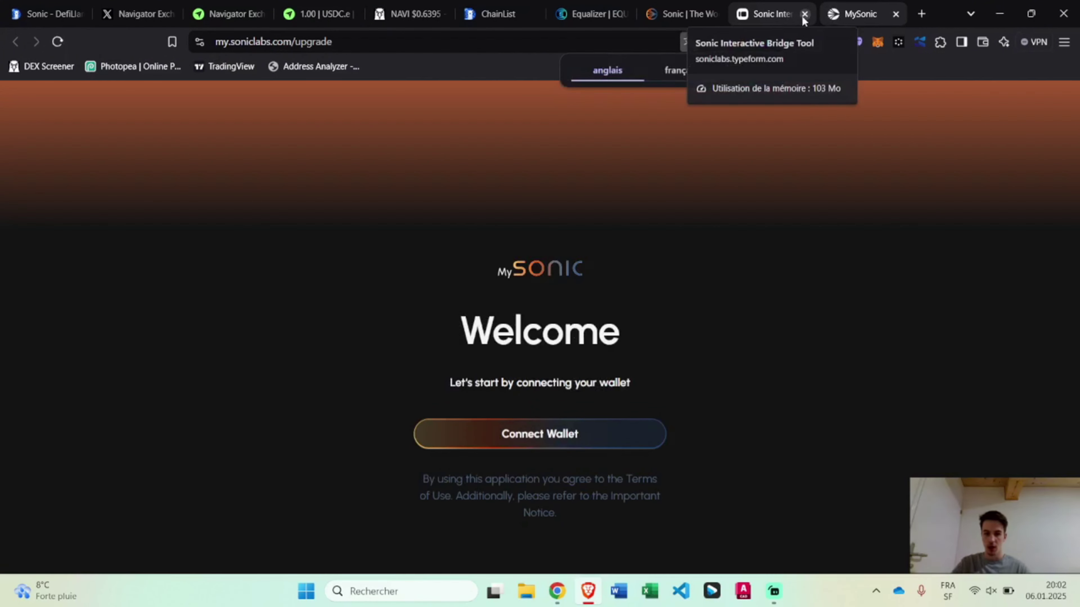
Close the Sonic Interactive Bridge Tool and the Sonic home page, keeping the MySonic portal open
click(799, 18)
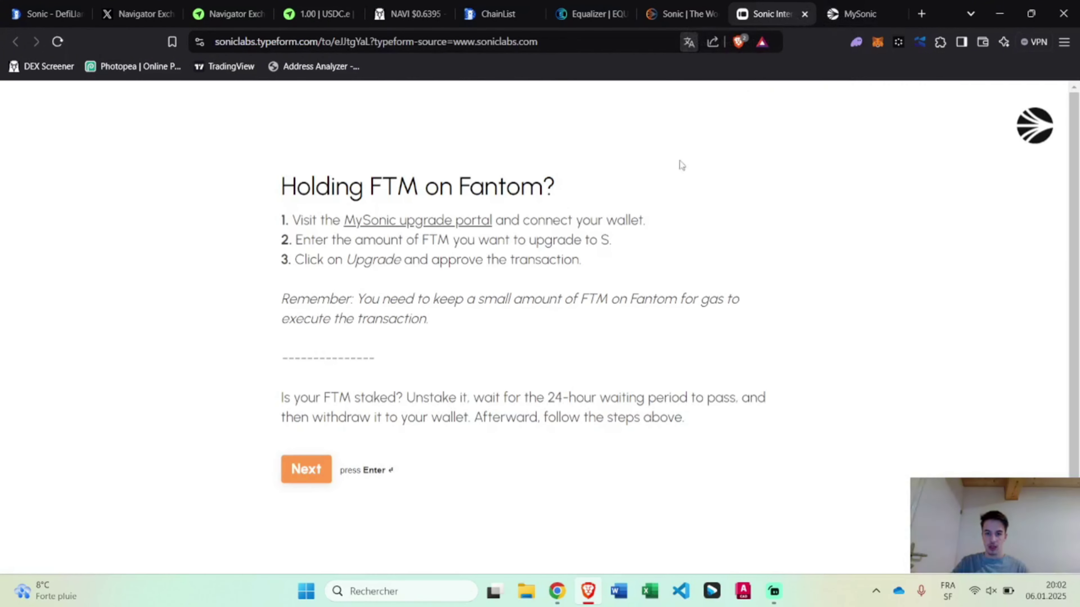
click(804, 14)
click(719, 14)
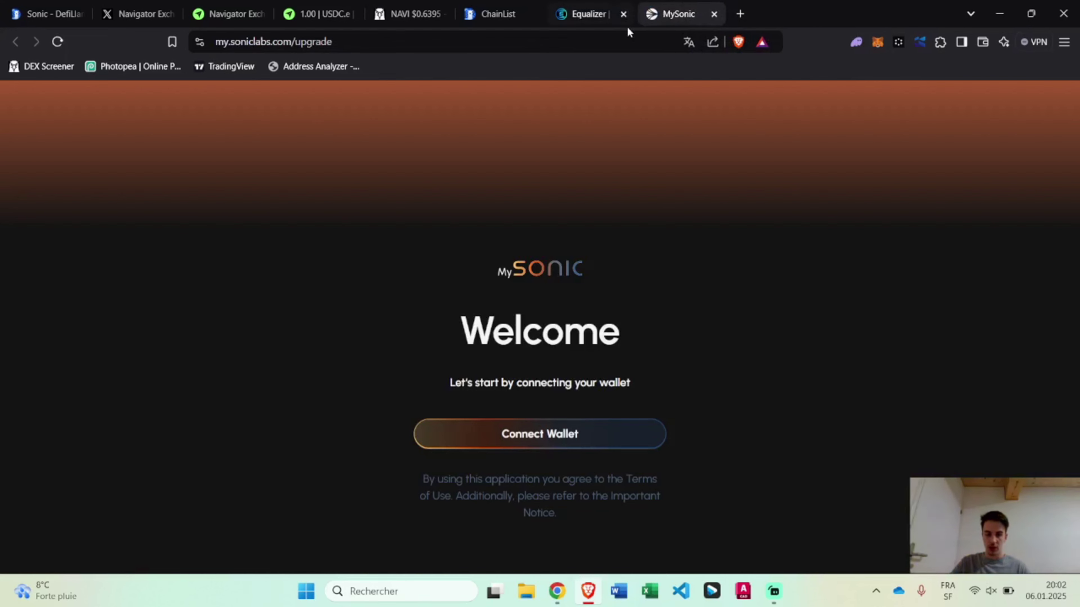
Connect the MetaMask wallet to the MySonic portal and approve the connection request
click(583, 436)
click(376, 257)
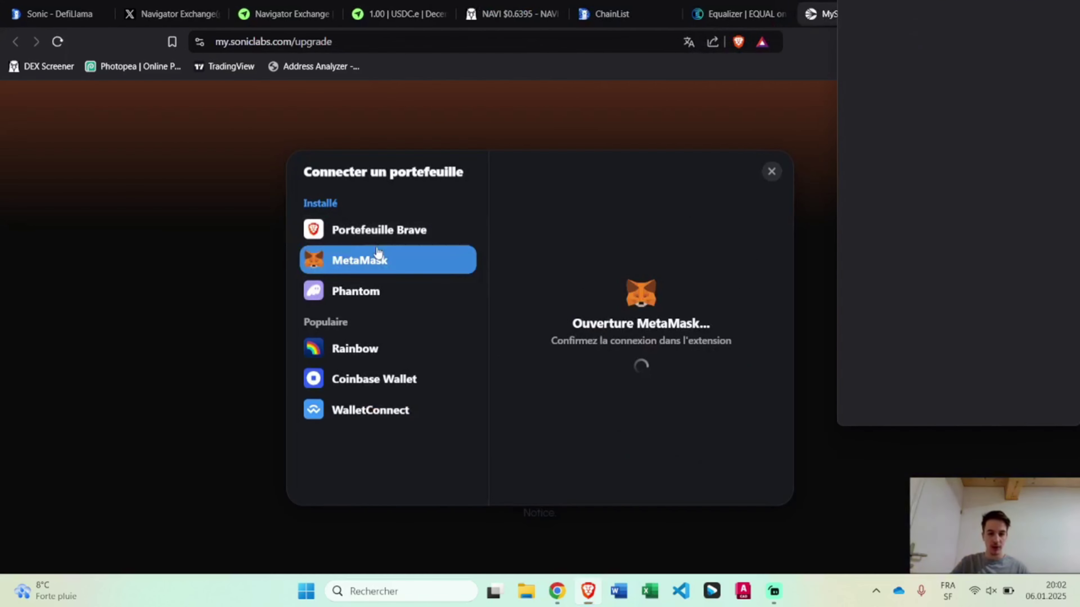
click(1017, 399)
Try to upgrade 100% of the available FTM from Fantom to Sonic, and reject the transaction request in MetaMask
click(749, 312)
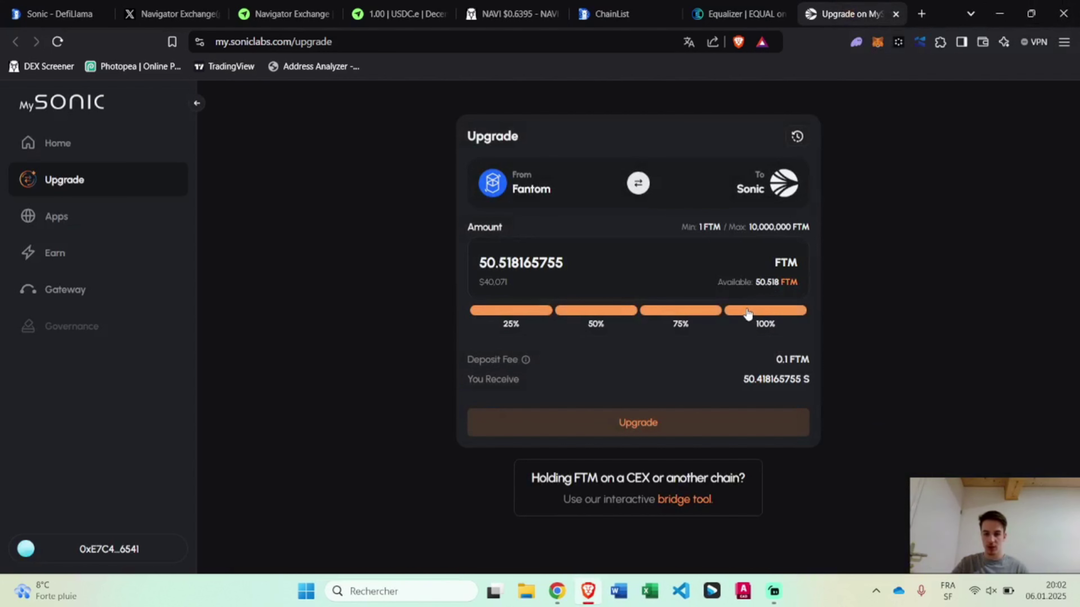
click(654, 433)
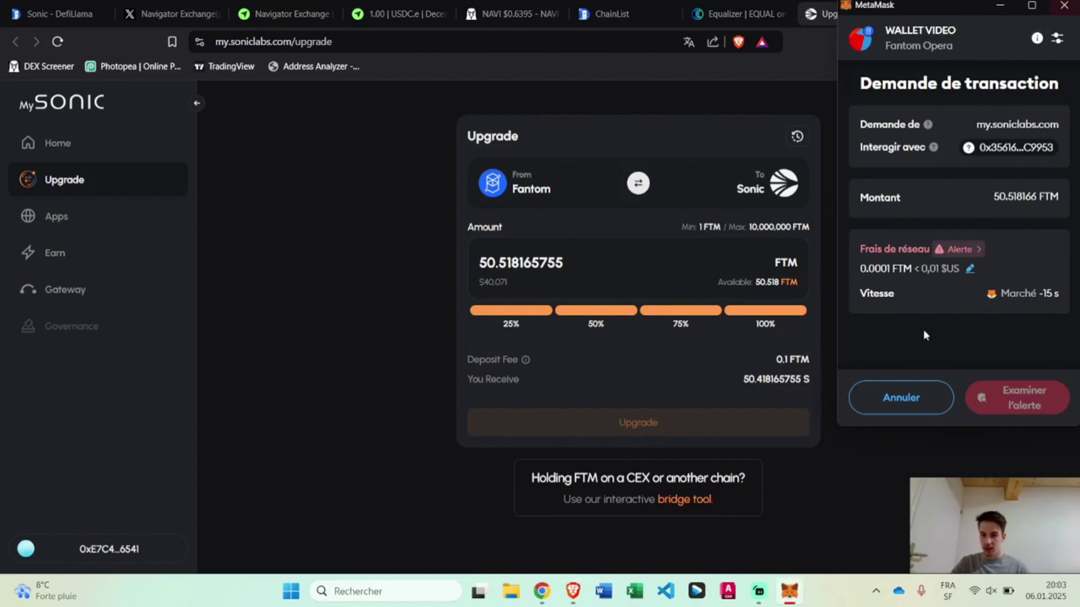
click(901, 398)
Set the upgrade amount to 50.51 FTM, submit the Fantom to Sonic upgrade, and confirm the transaction in MetaMask
click(538, 261)
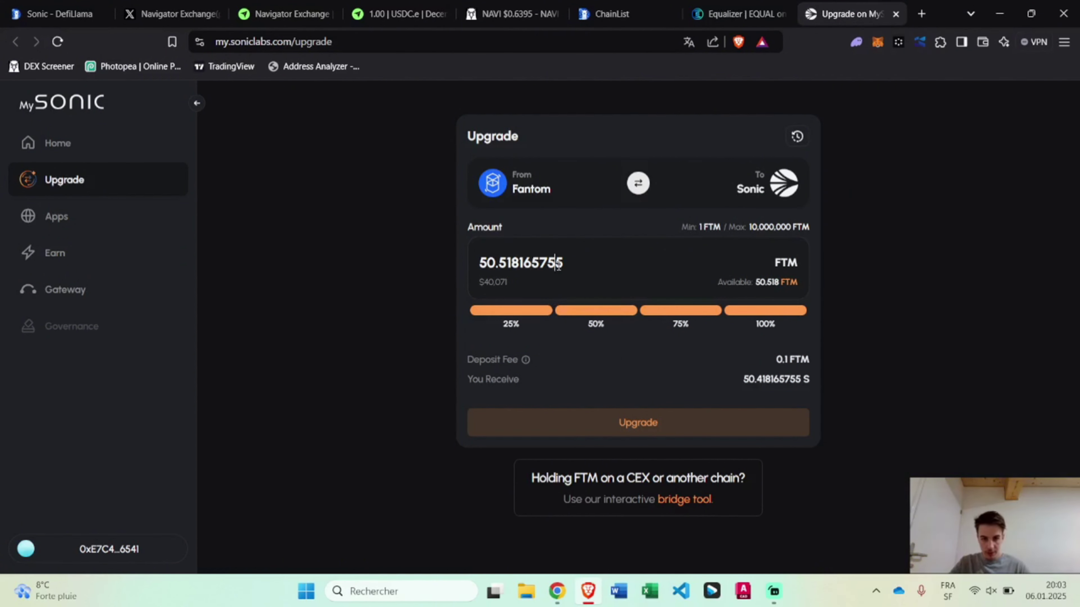
drag(563, 264, 514, 263)
key(BackSpace)
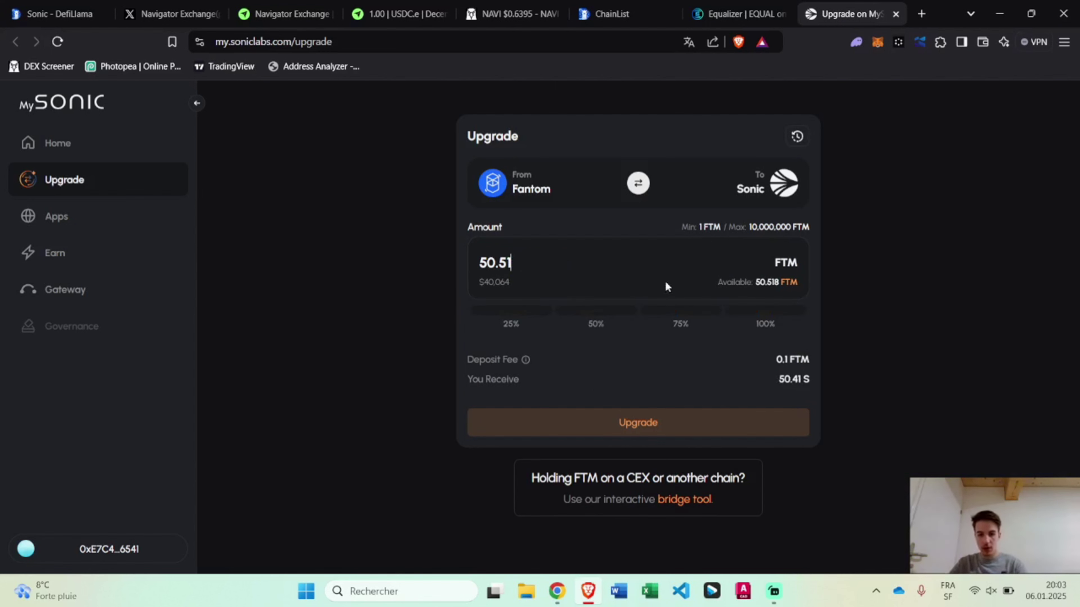
click(654, 418)
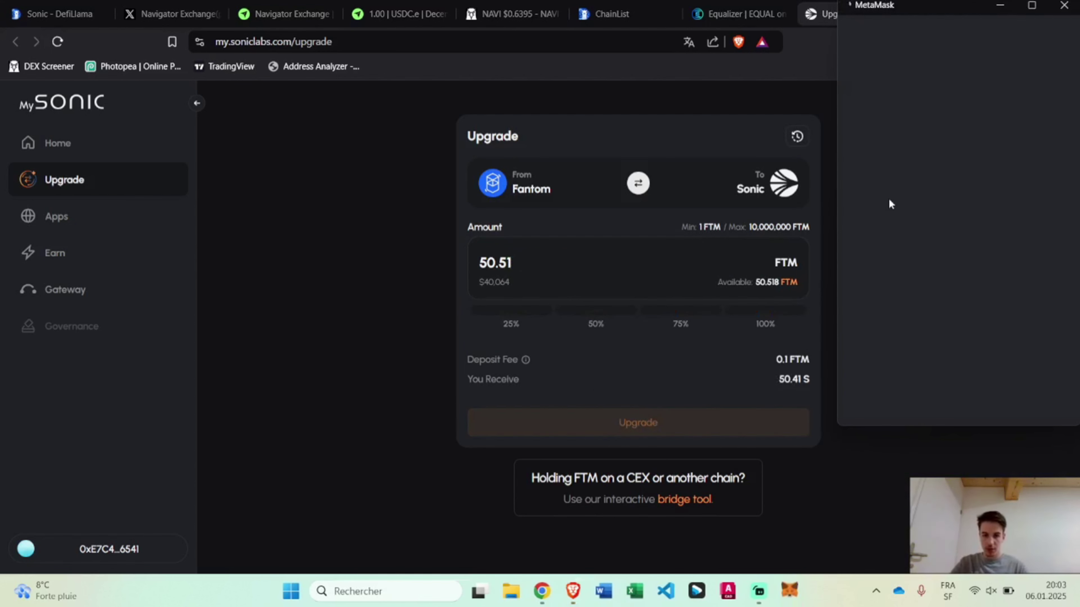
click(1042, 404)
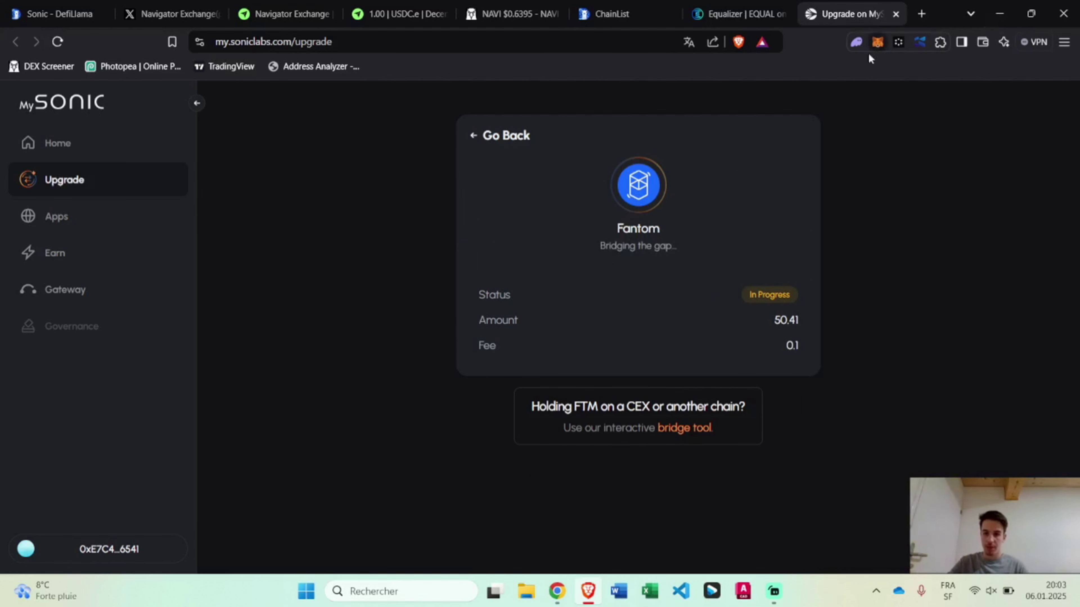
Switch MetaMask from Fantom Opera to Sonic Mainnet, check the S balance in the token list, and close the wallet
click(876, 42)
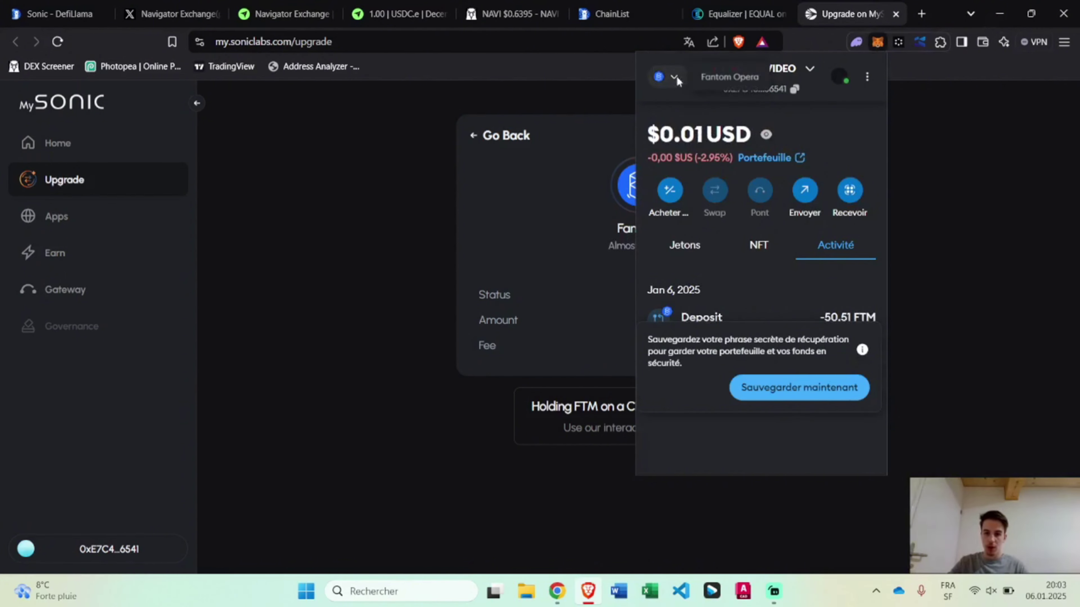
click(676, 76)
click(722, 214)
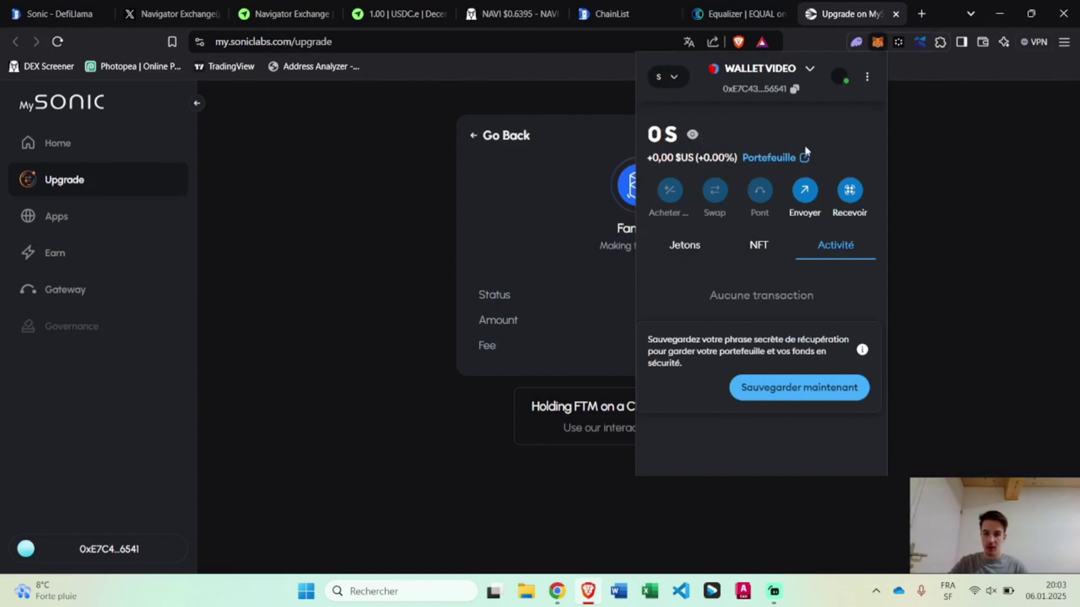
click(685, 247)
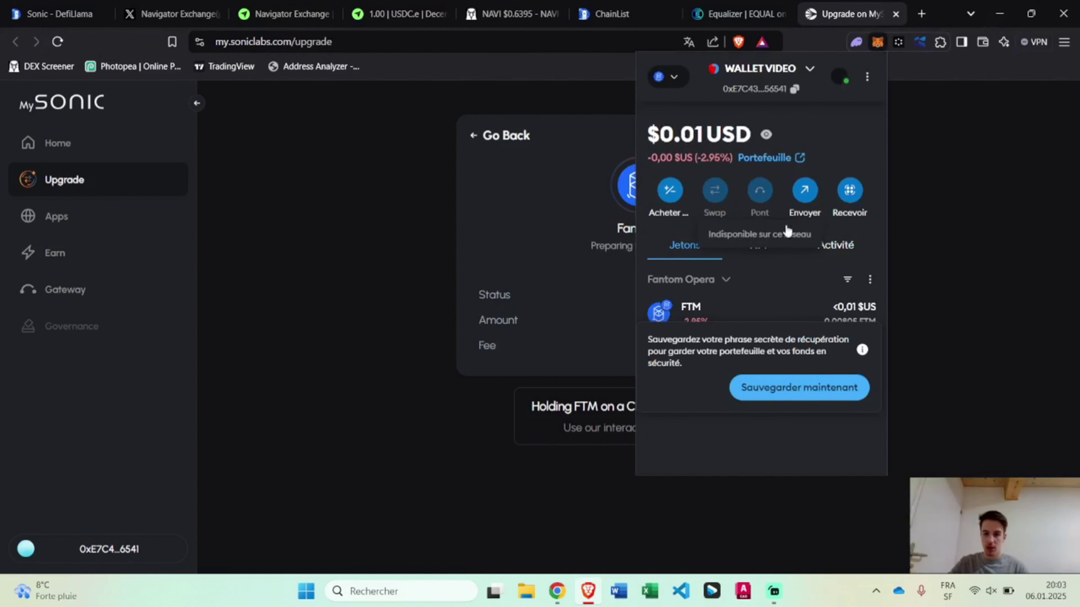
click(673, 86)
click(693, 216)
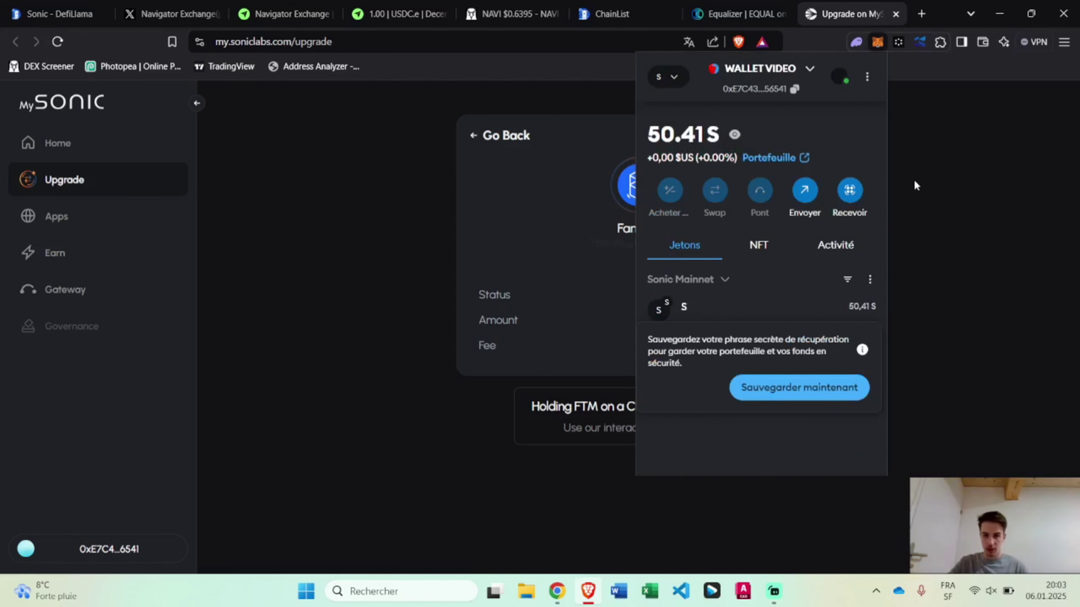
click(909, 164)
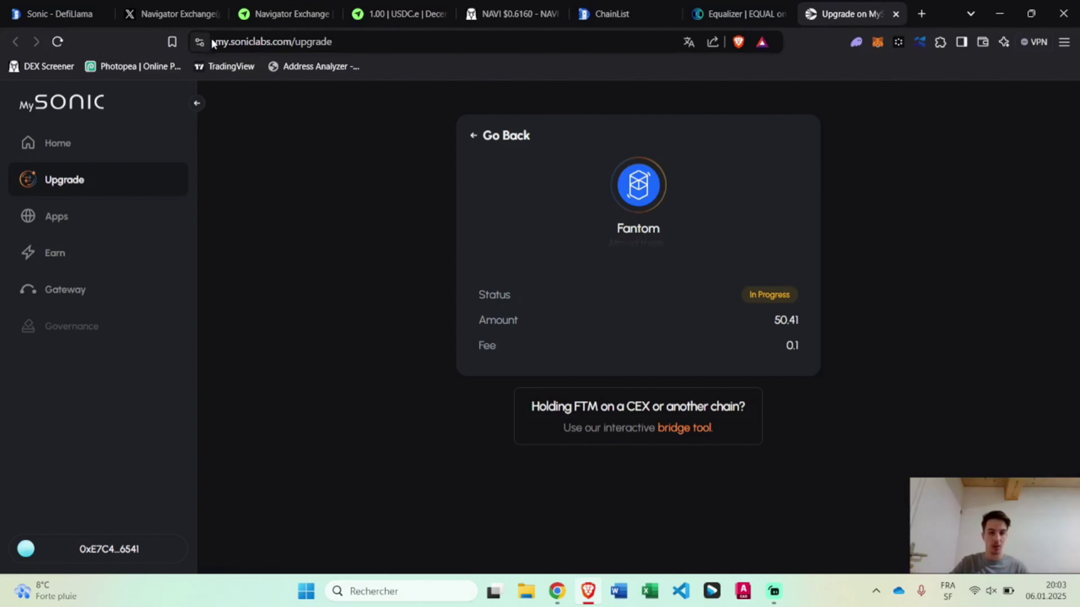
drag(217, 42, 231, 43)
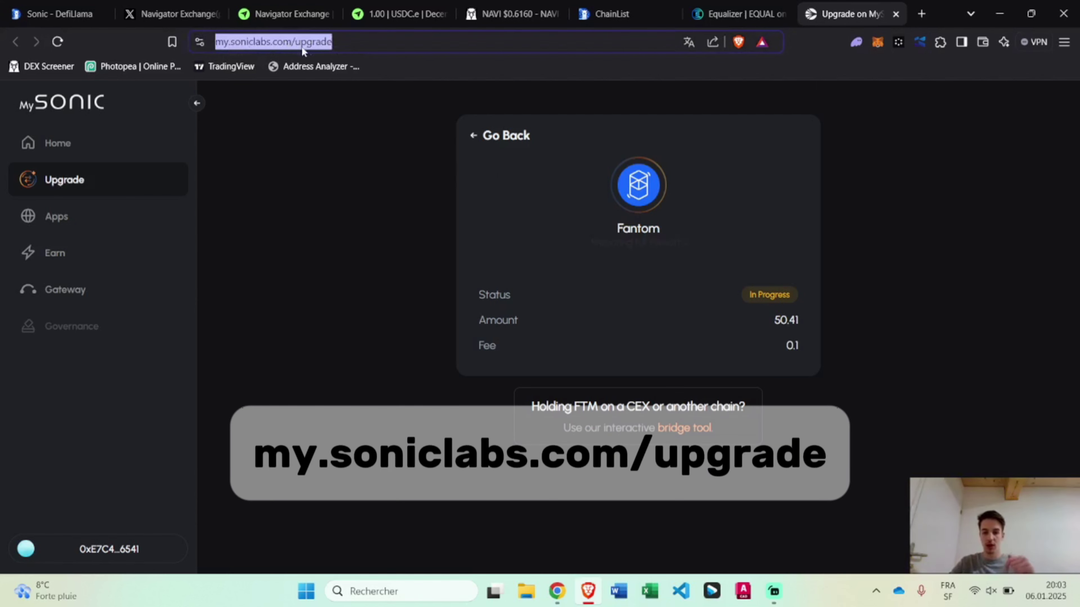
click(951, 160)
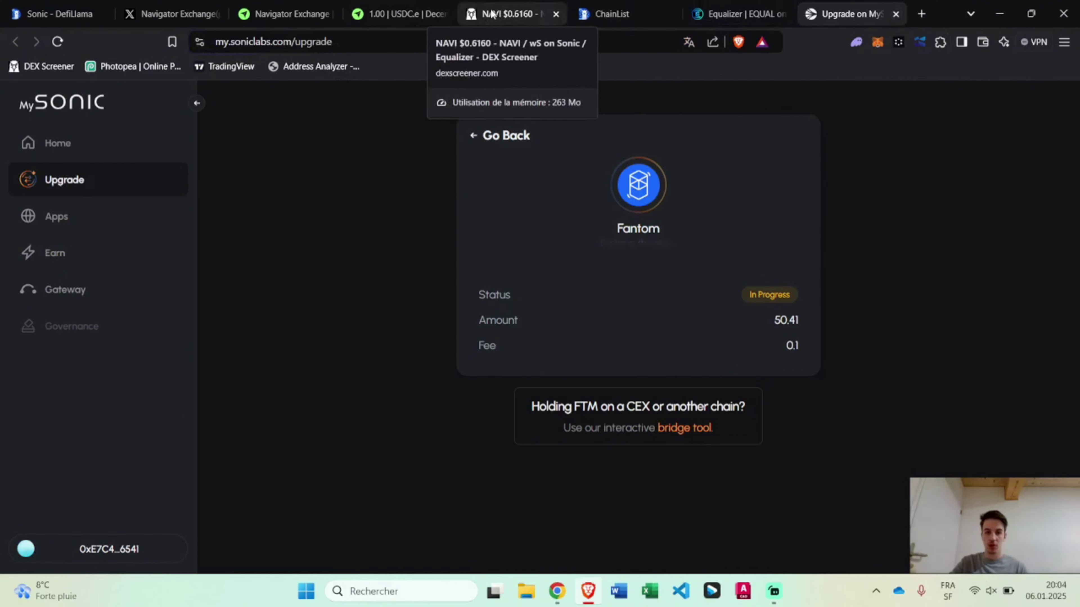
Copy the NAVI token's contract address from the NAVI/wS pair page on DEX Screener
click(510, 13)
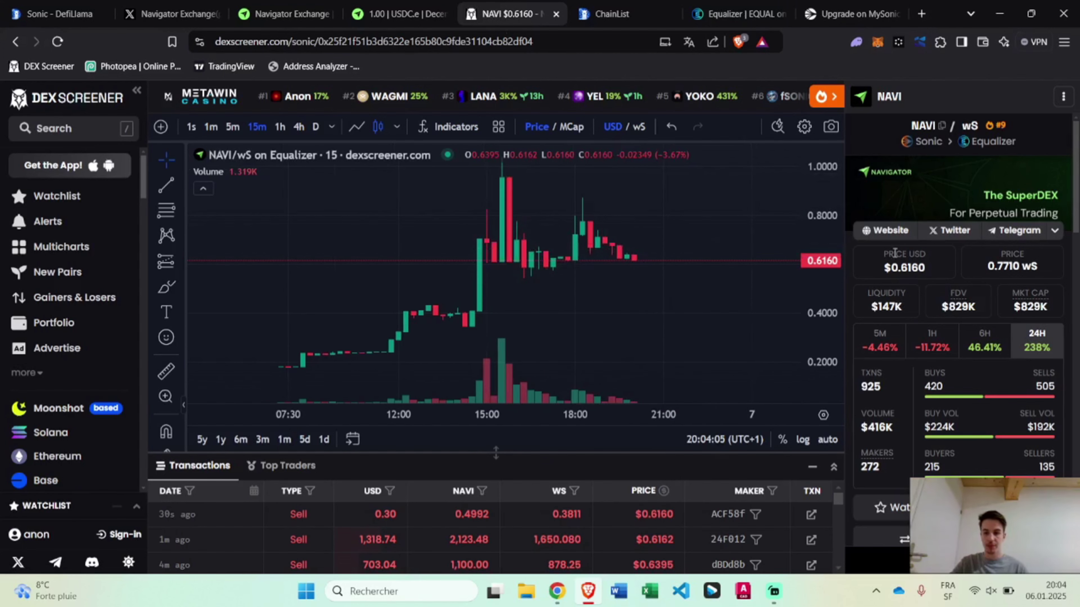
scroll(922, 272, down, 2)
scroll(894, 337, up, 2)
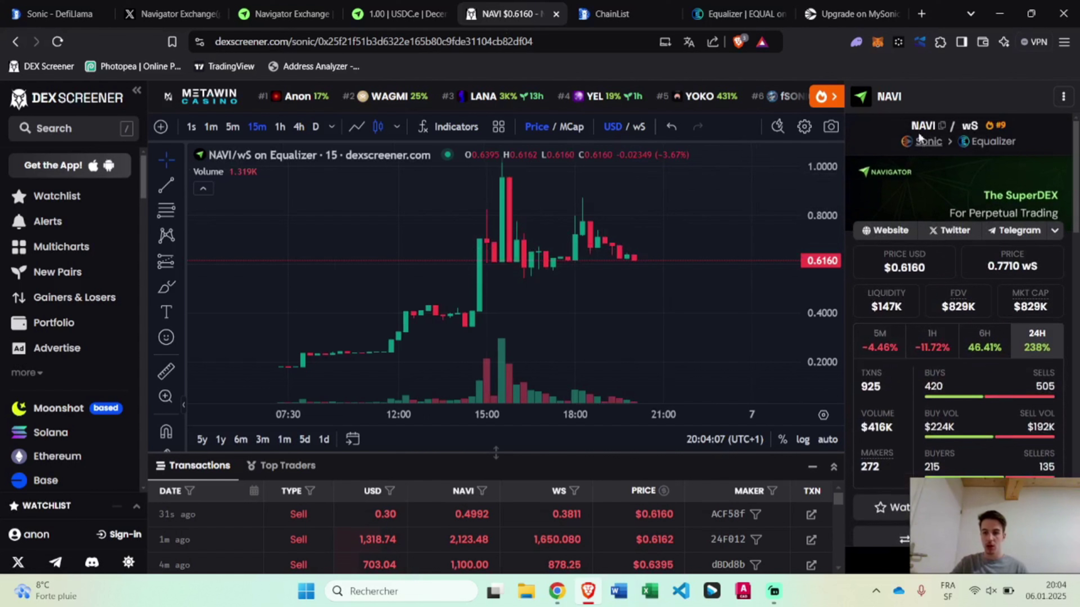
click(941, 125)
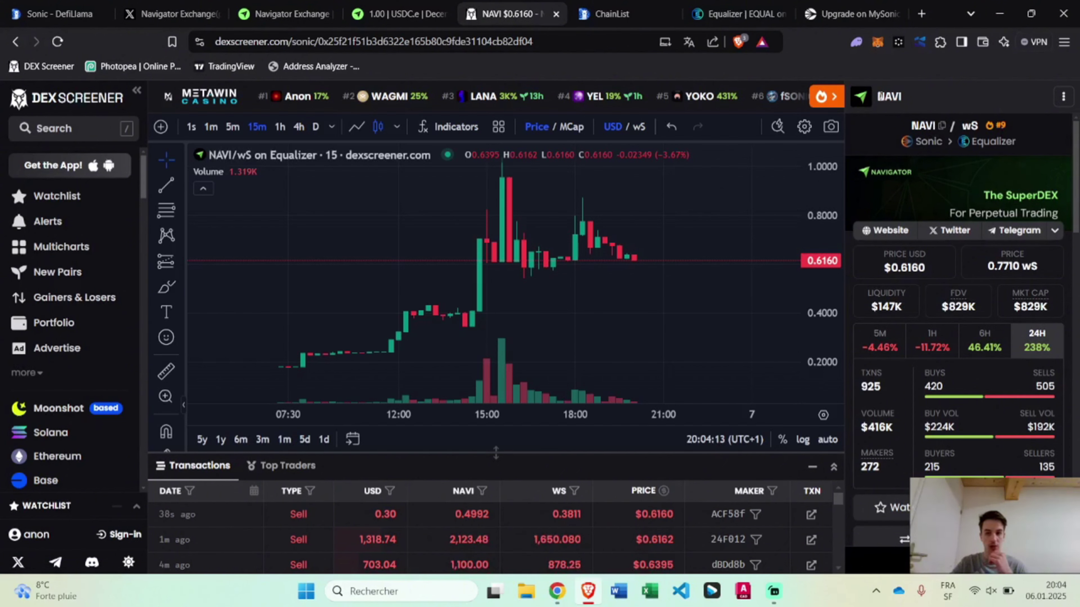
Switch to Equalizer's swap page, search the listed tokens for "navi", and choose NAVI as the token to receive
click(706, 16)
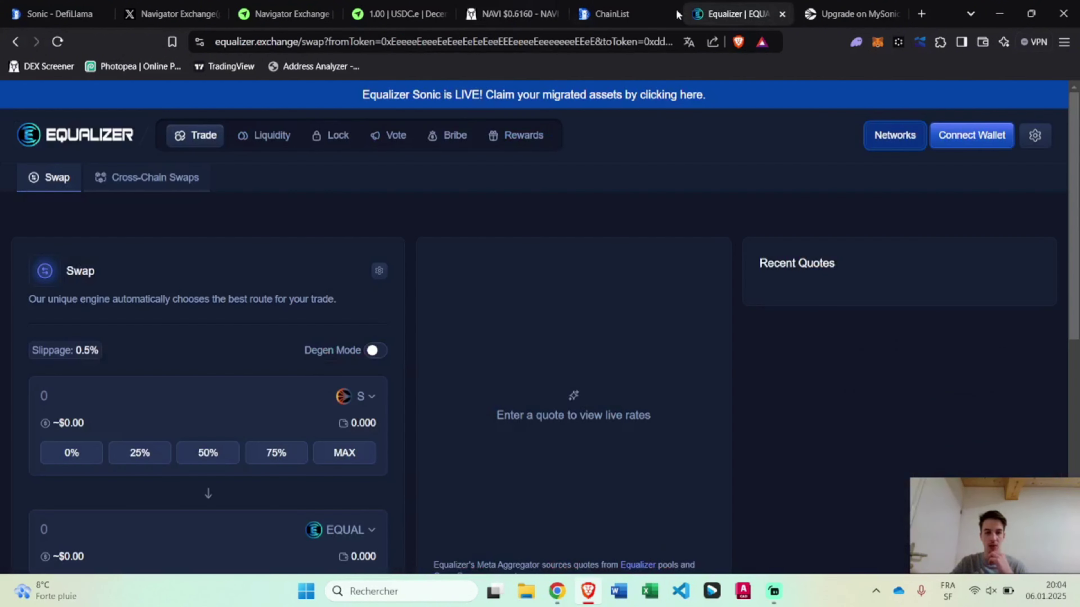
scroll(676, 178, down, 5)
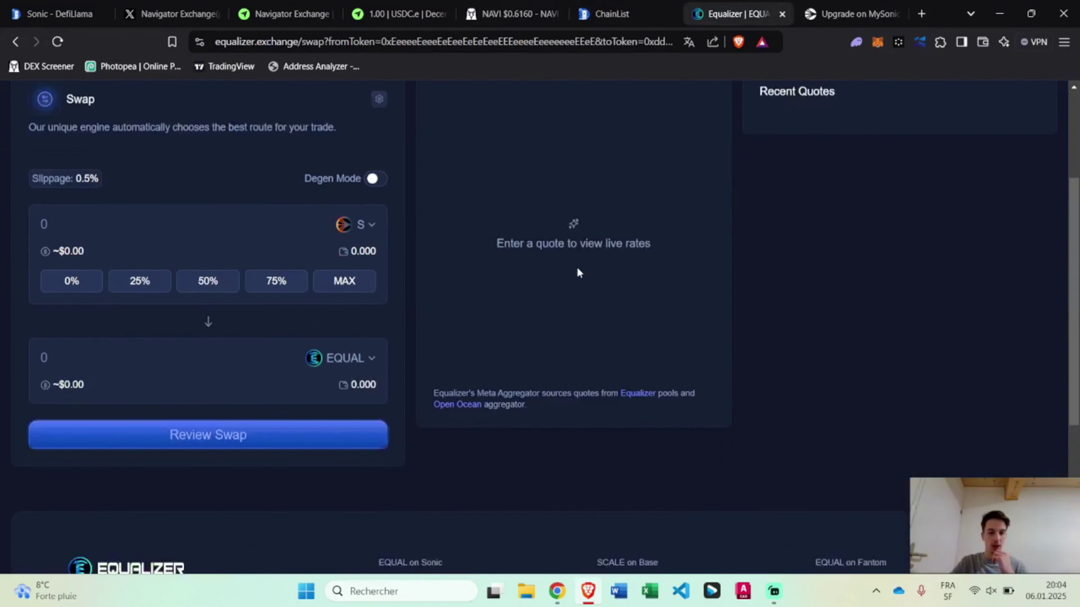
scroll(534, 294, up, 5)
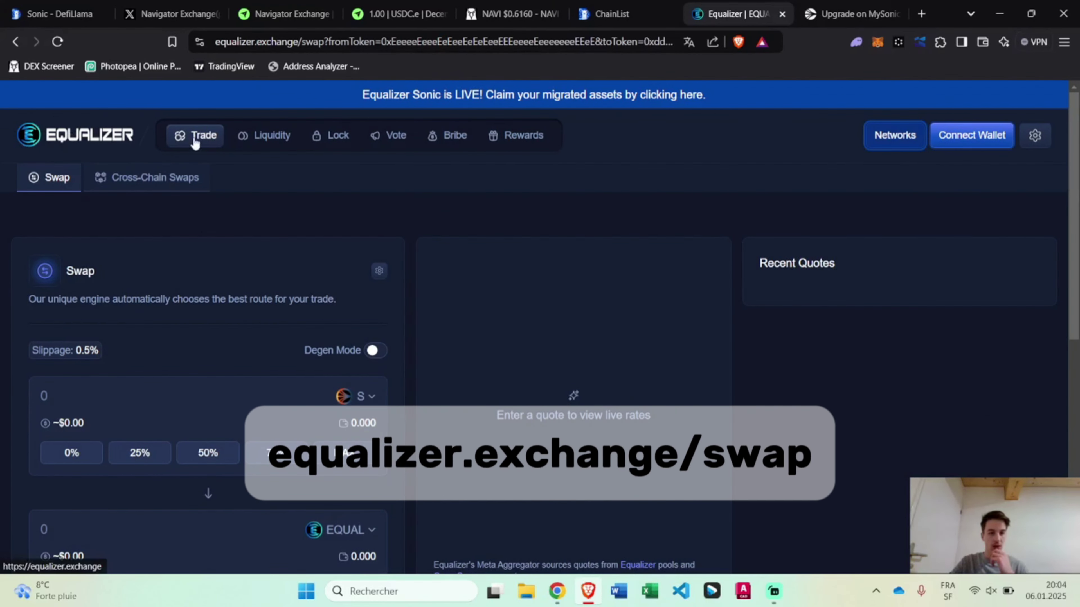
scroll(547, 196, down, 4)
scroll(519, 200, up, 4)
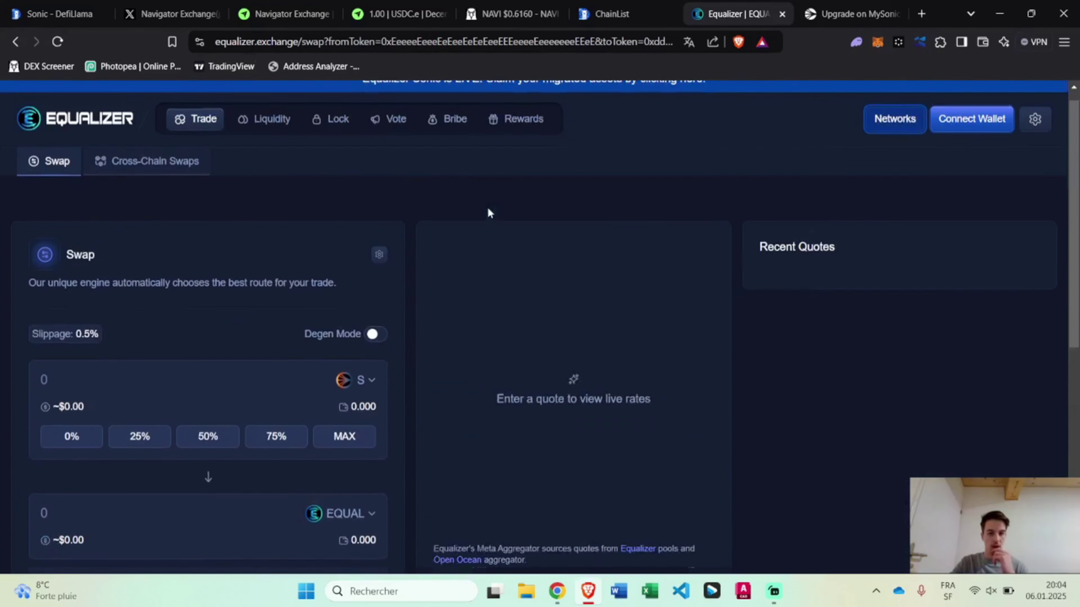
scroll(319, 180, down, 3)
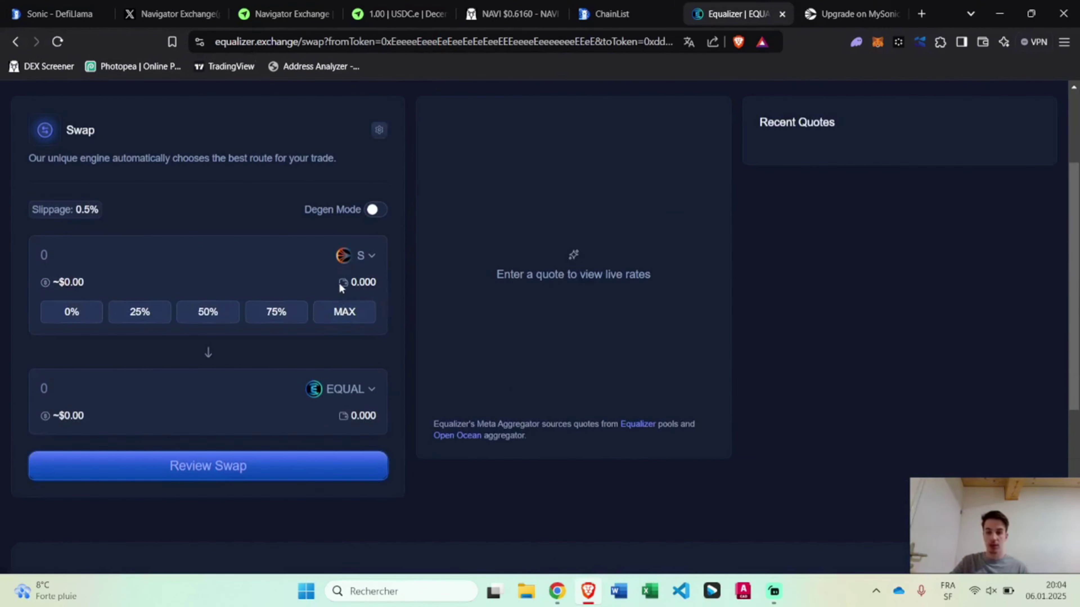
click(334, 393)
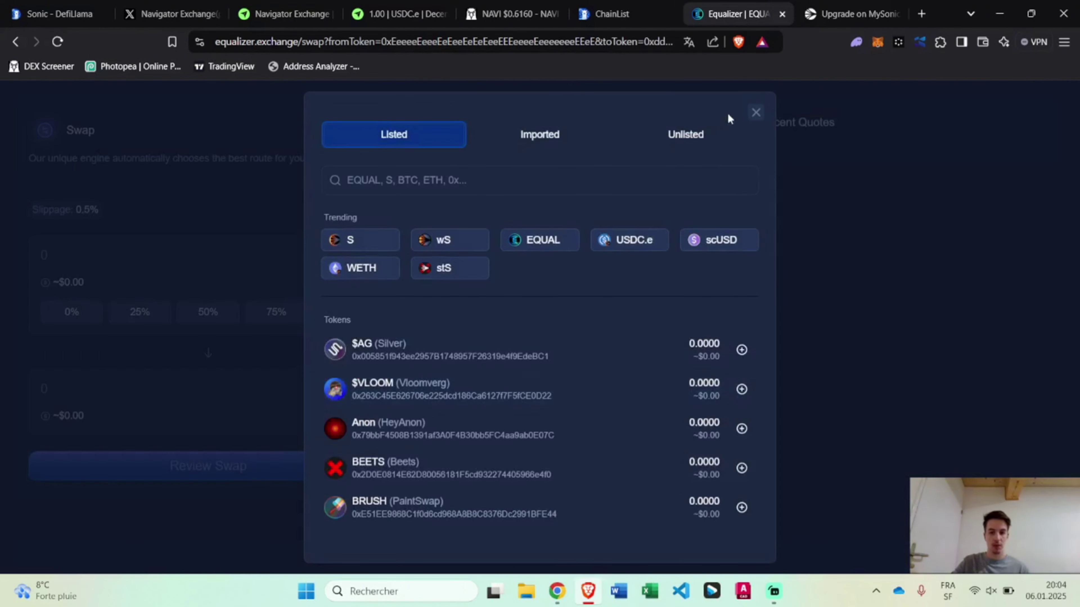
click(424, 188)
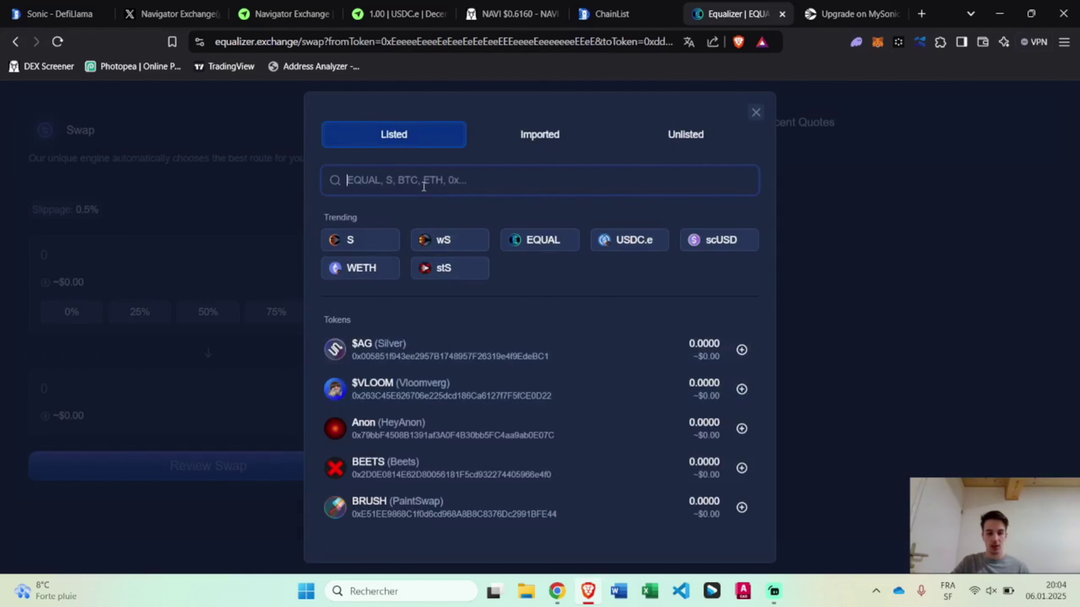
text(navi)
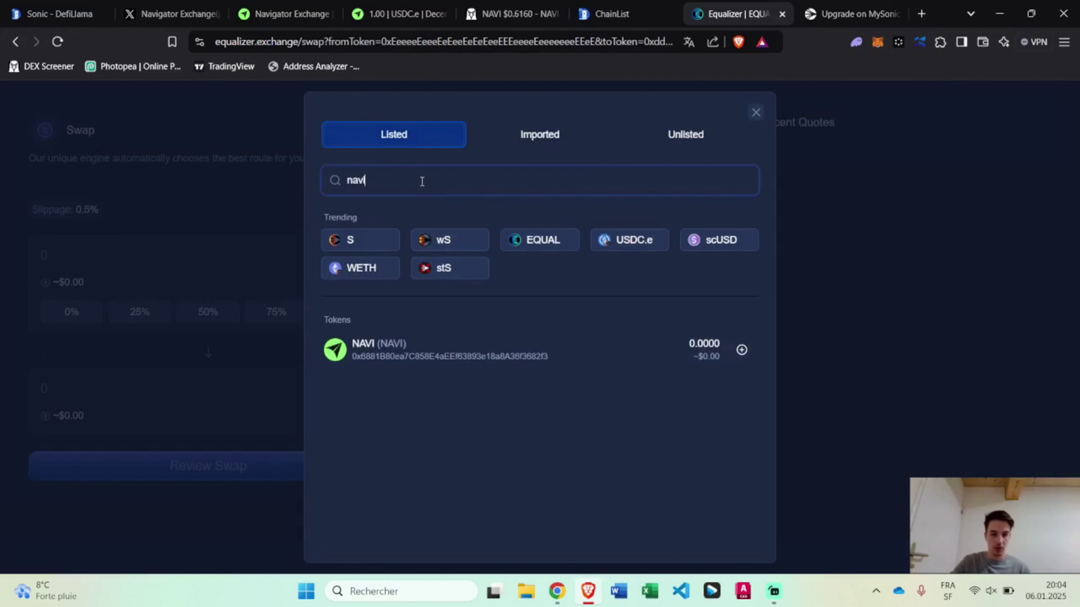
click(507, 349)
scroll(340, 445, down, 3)
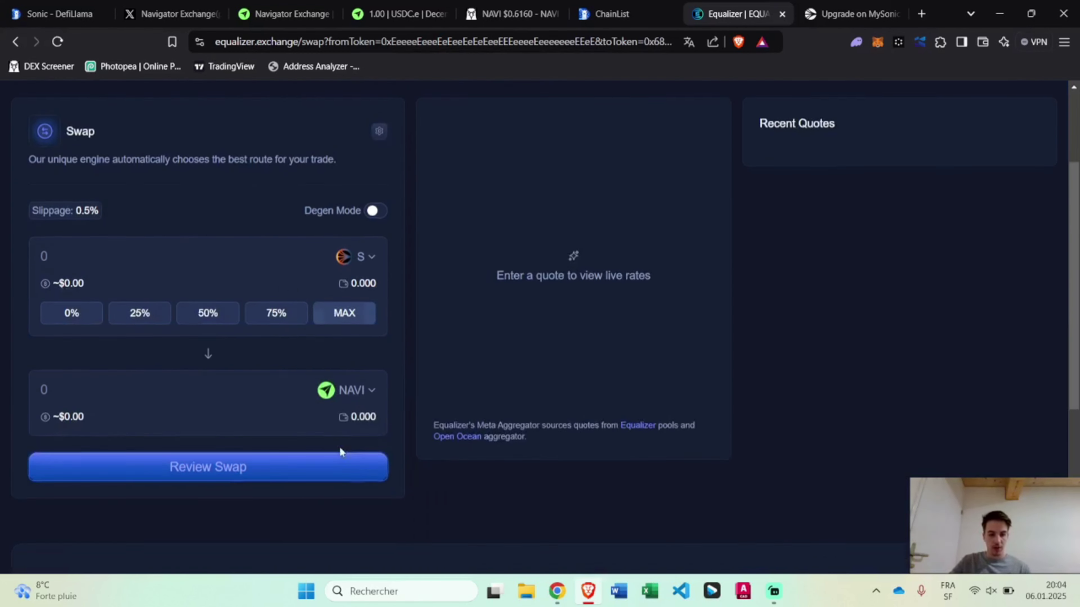
Search the receiving token by the copied NAVI contract address and select the matching NAVI token
click(348, 400)
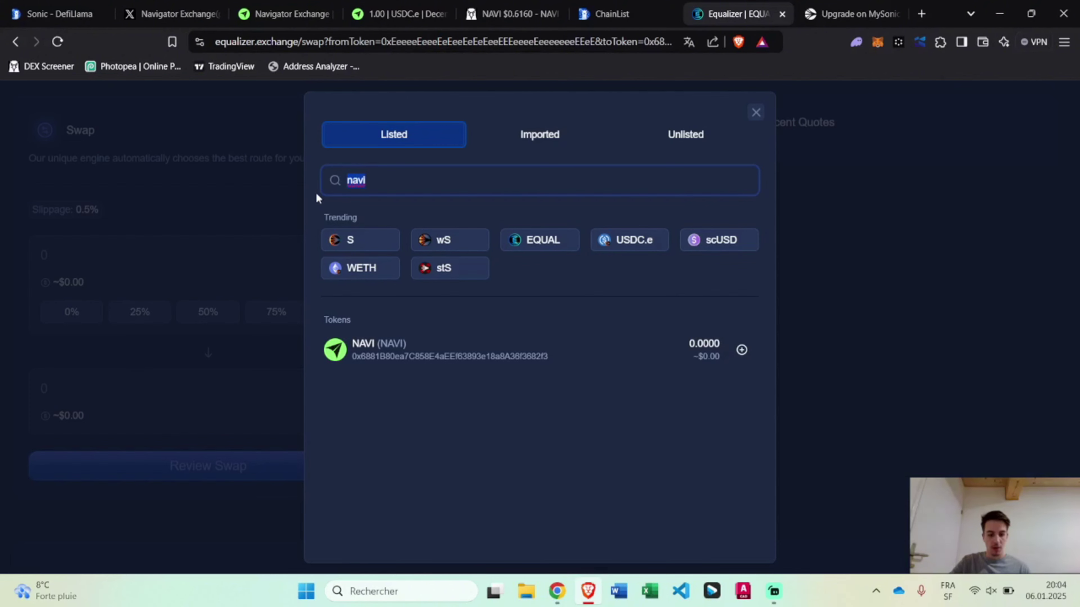
key(ctrl+v)
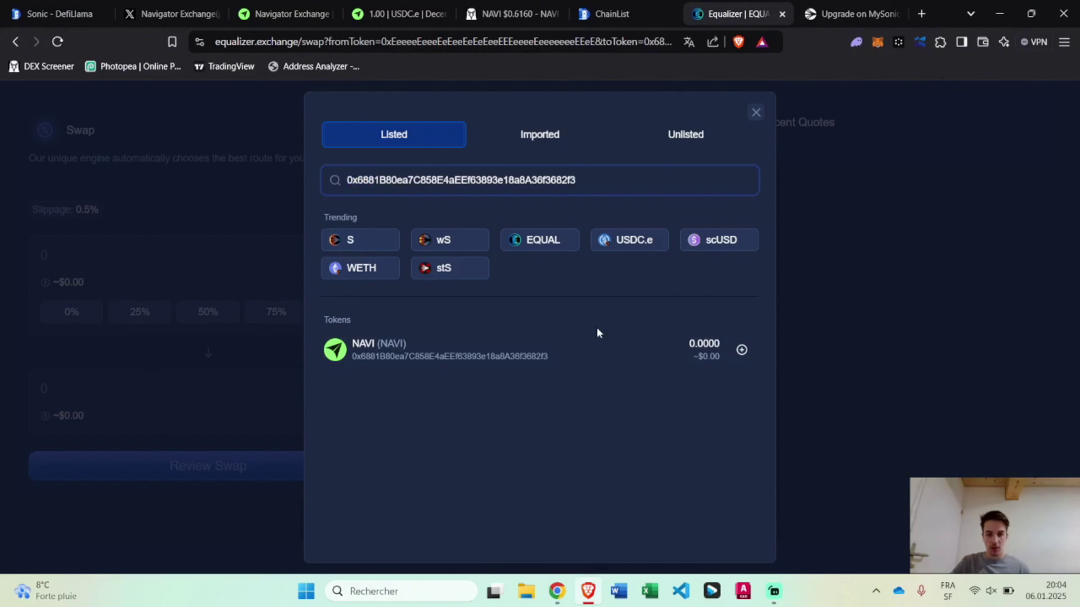
click(615, 351)
scroll(505, 347, up, 3)
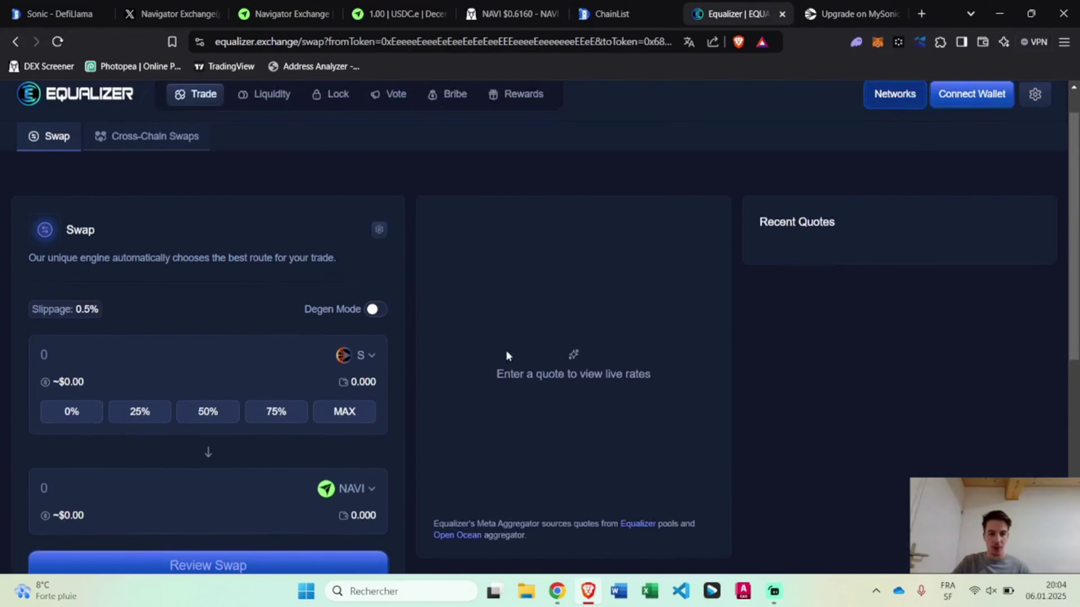
scroll(265, 349, down, 1)
scroll(363, 350, up, 1)
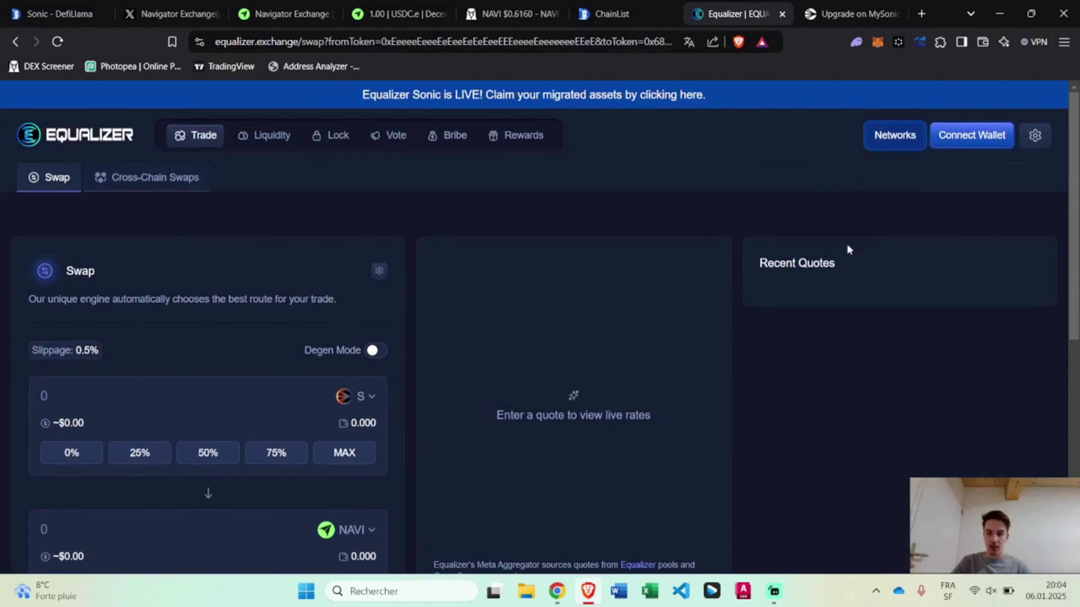
Connect the MetaMask wallet to Equalizer, closing the Brave wallet onboarding page, and approve the connection request
click(971, 135)
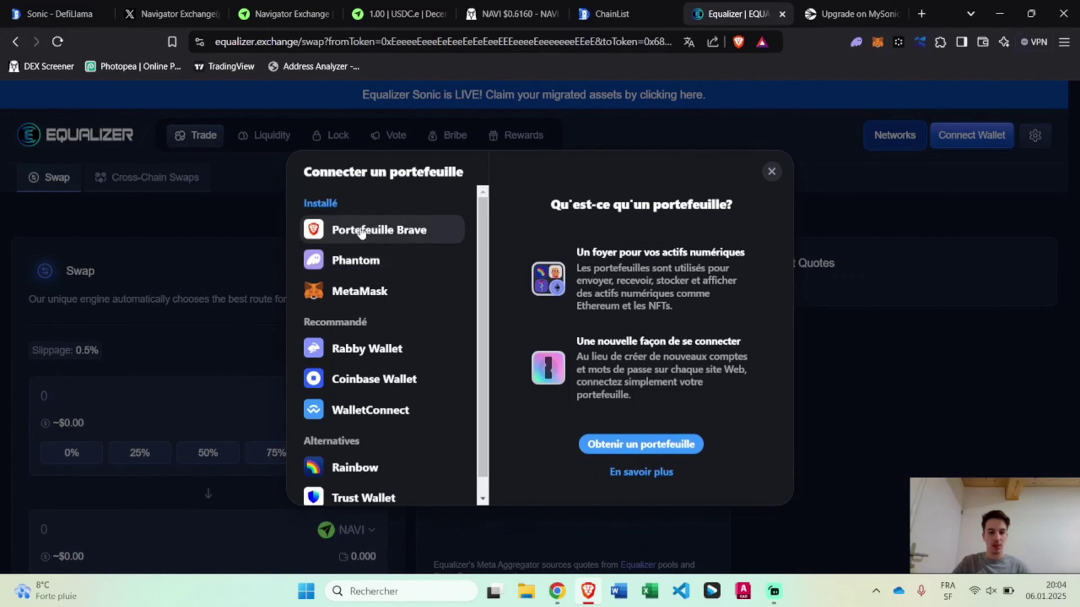
click(372, 232)
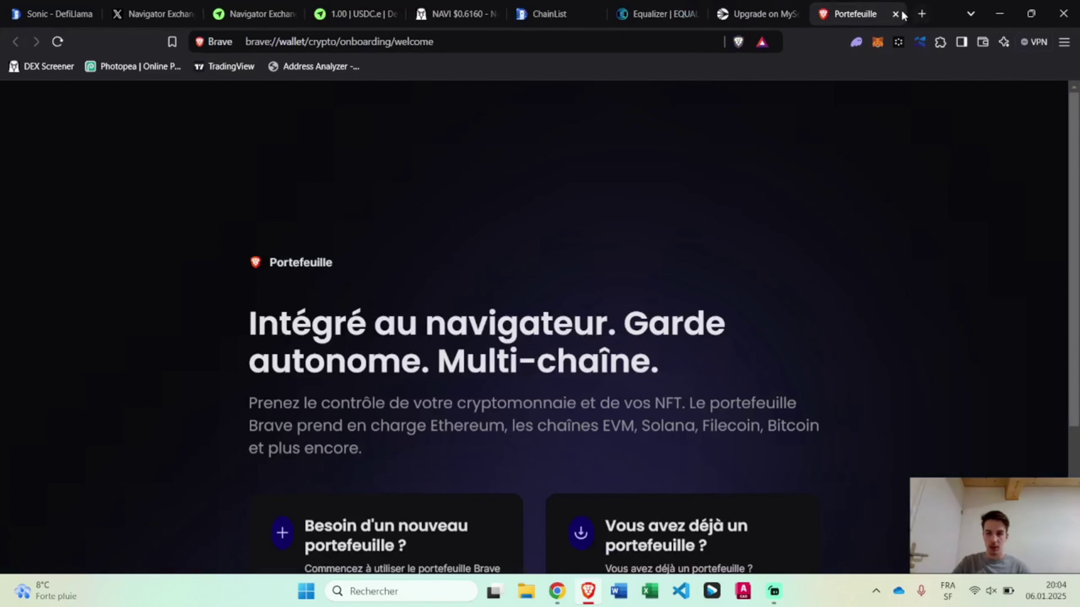
click(895, 14)
click(388, 292)
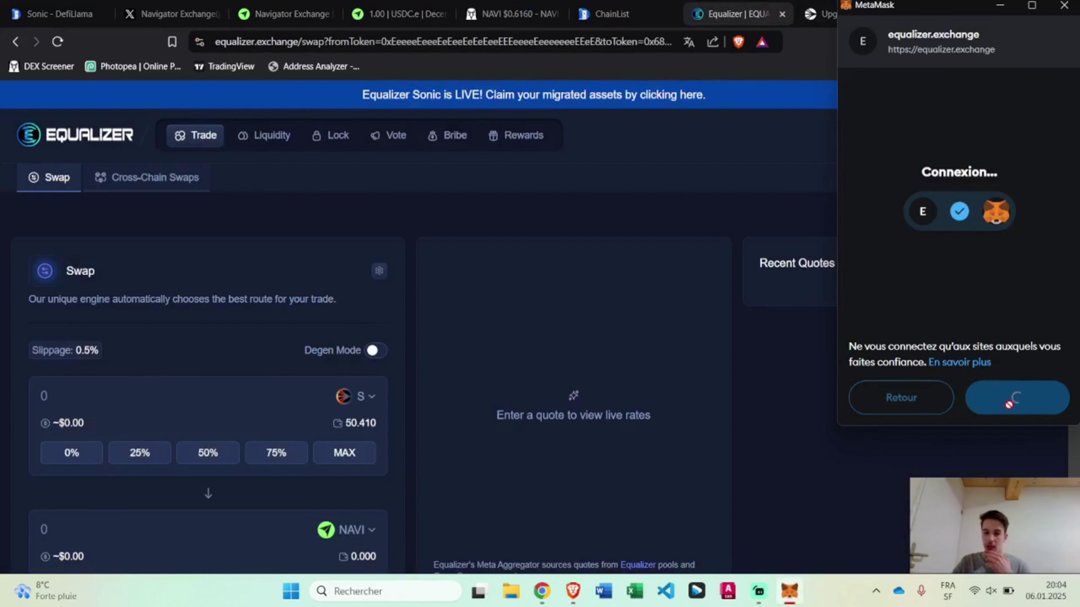
Set the amount to sell to 50 S and check the quoted NAVI amount and price impact
scroll(452, 341, down, 2)
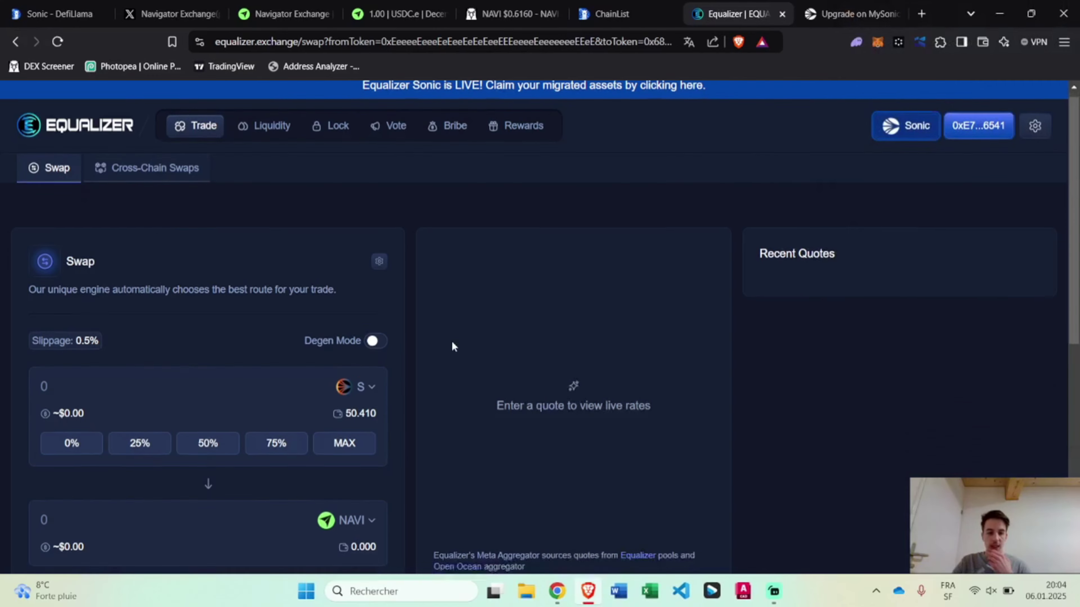
click(114, 327)
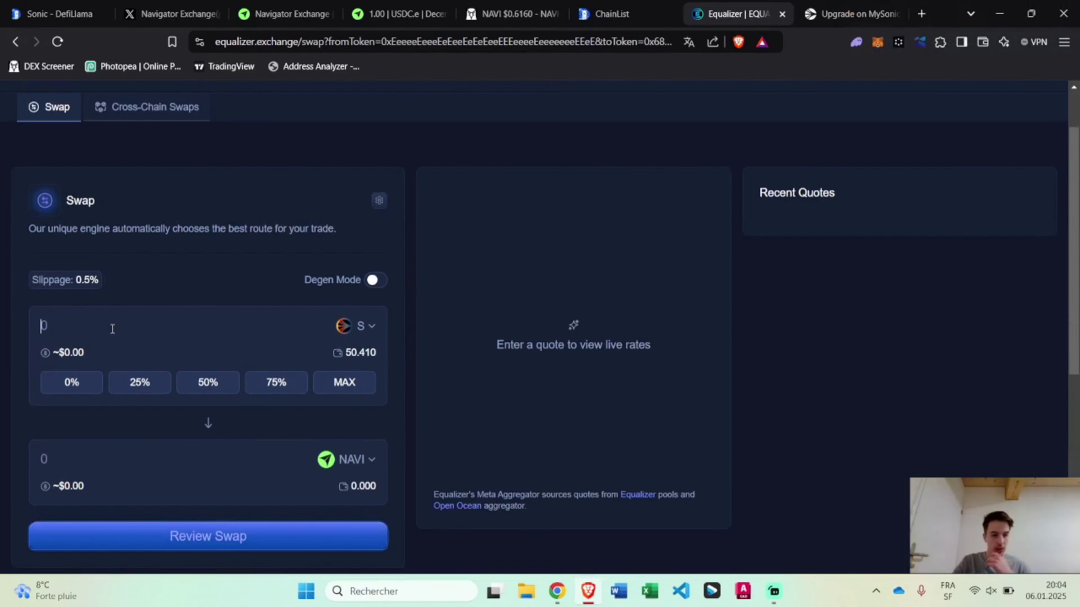
text(50)
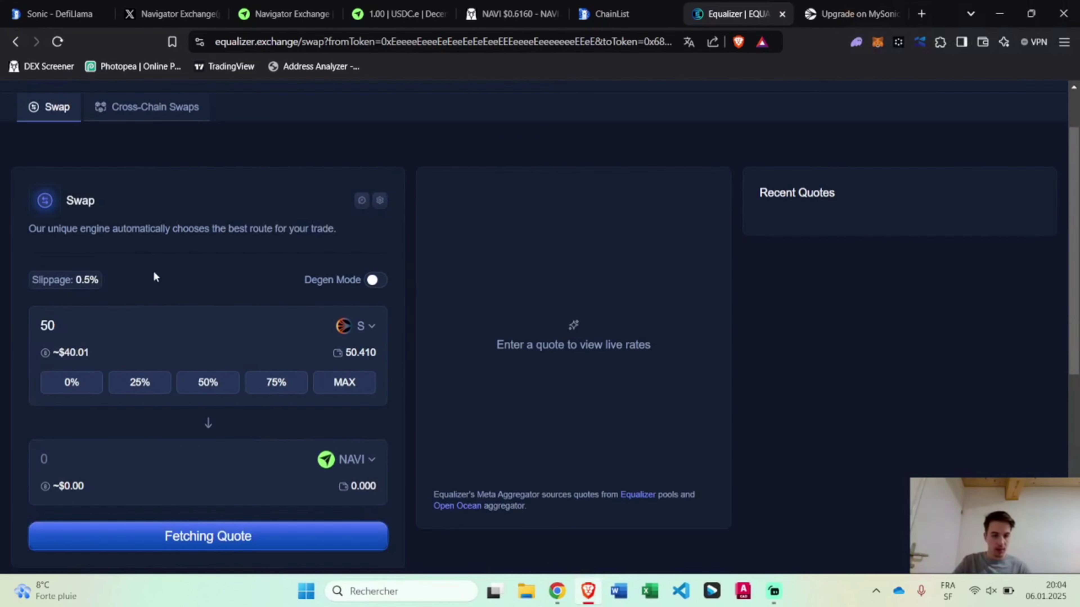
scroll(193, 249, down, 2)
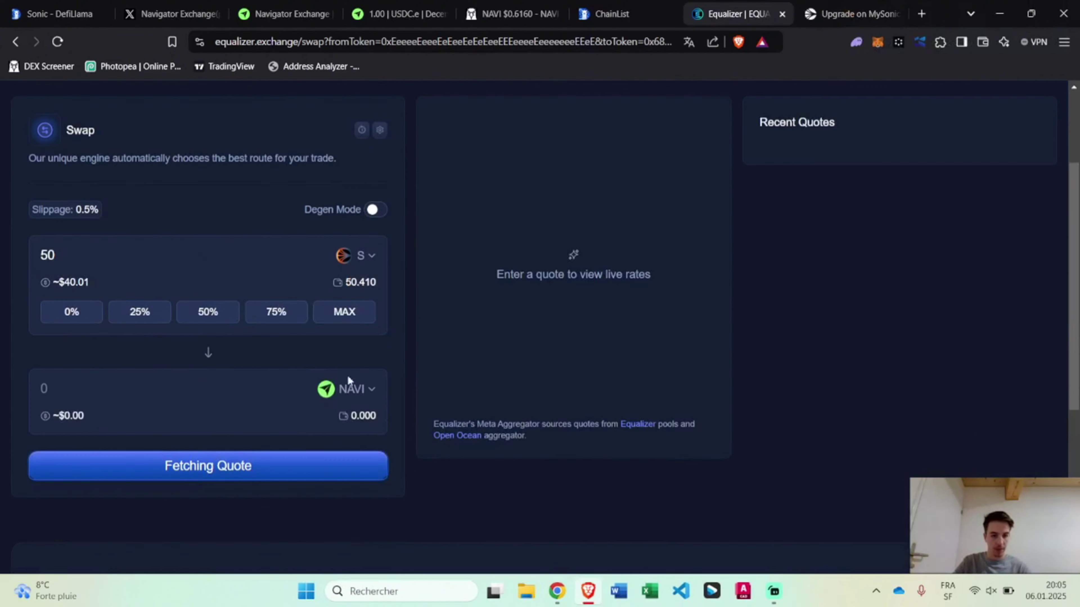
scroll(260, 364, down, 2)
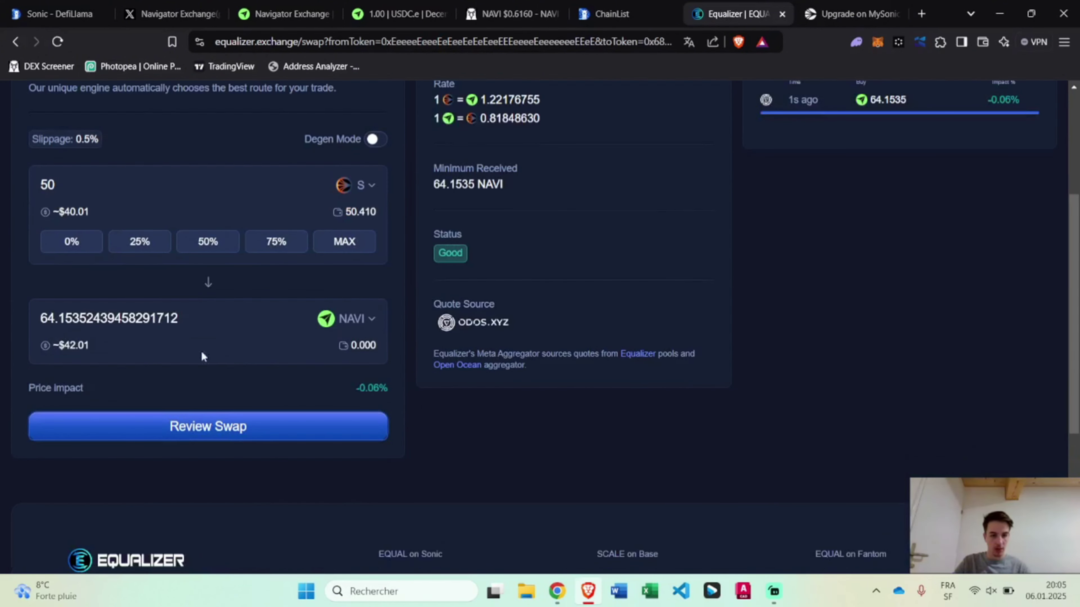
scroll(113, 398, up, 2)
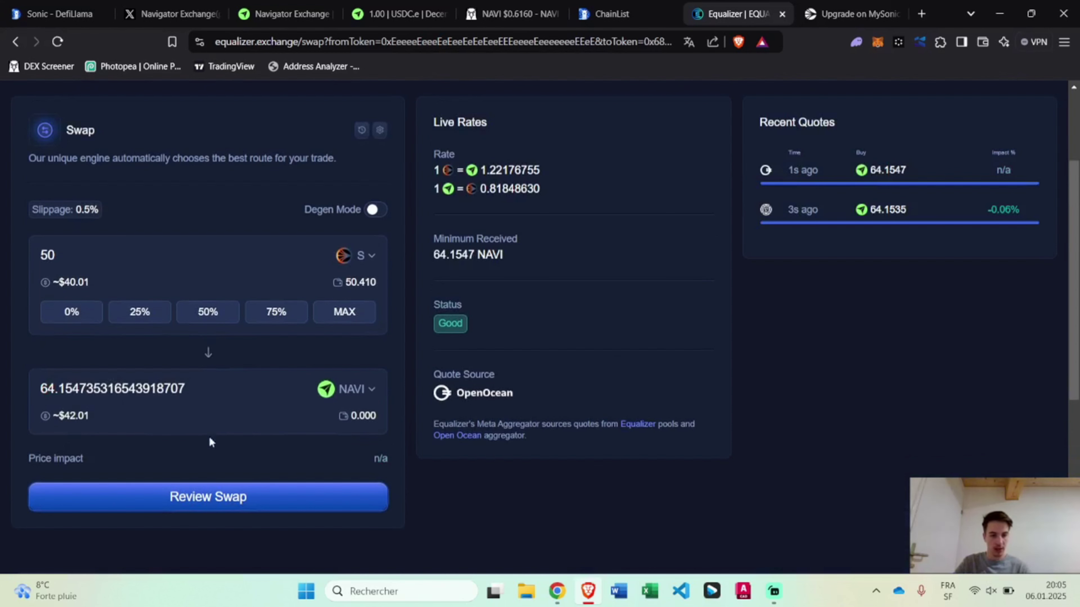
Review and submit the swap of 50 S for NAVI, and confirm the transaction in MetaMask
click(226, 497)
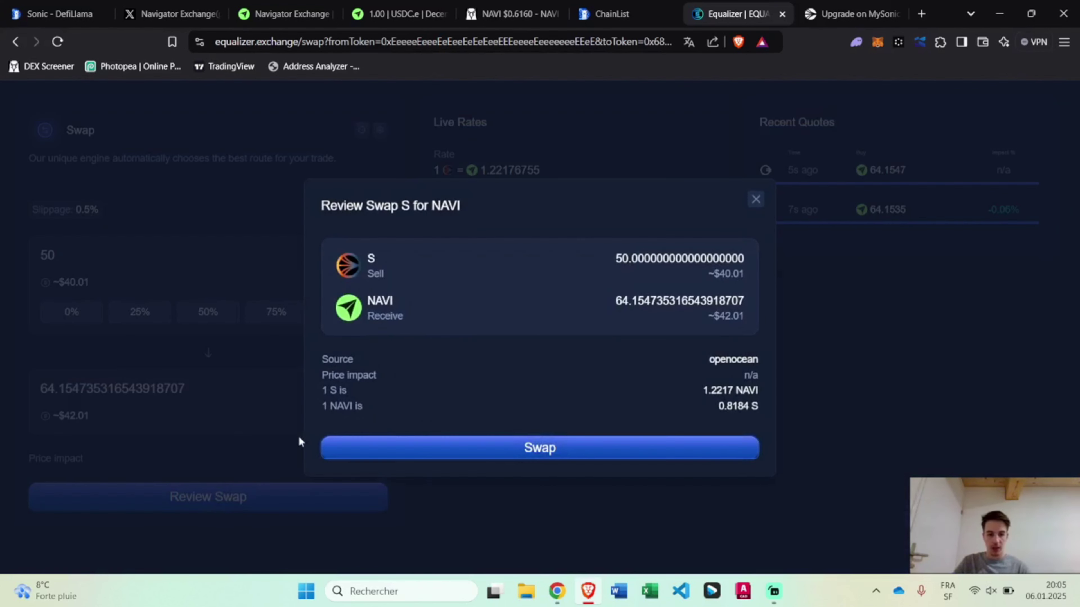
click(437, 446)
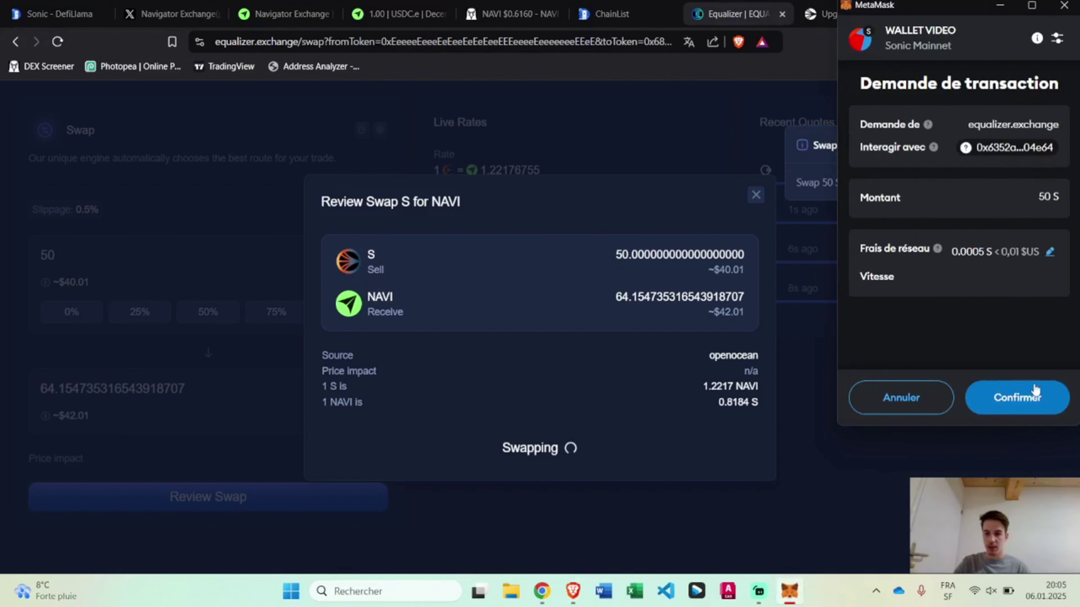
click(1035, 390)
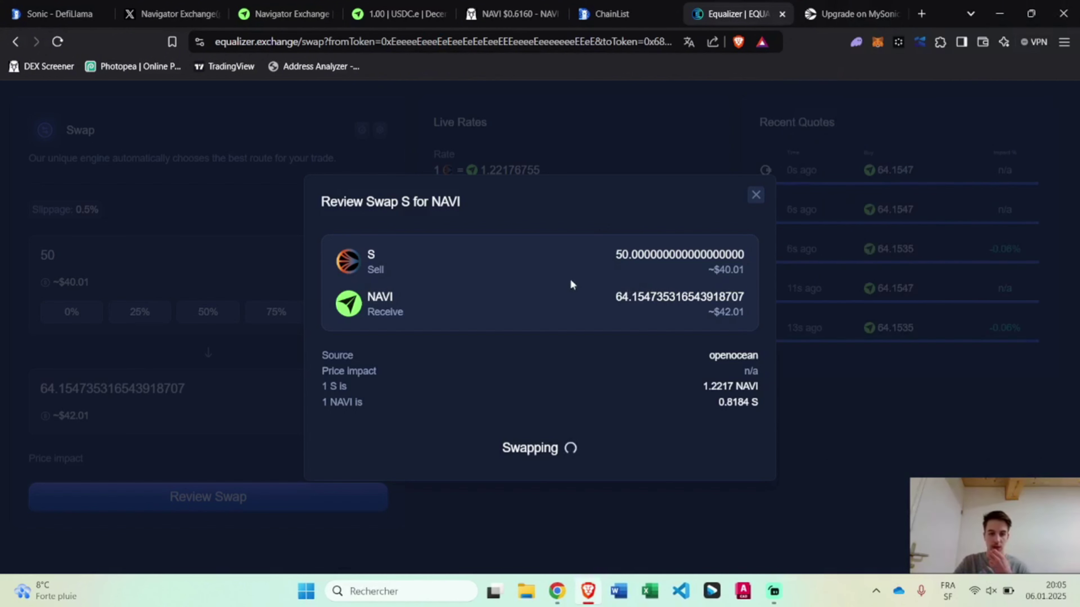
Switch to the NAVI/wS pair on DEX Screener, enlarge the transactions list, and examine the wS amount of the latest buy
click(530, 9)
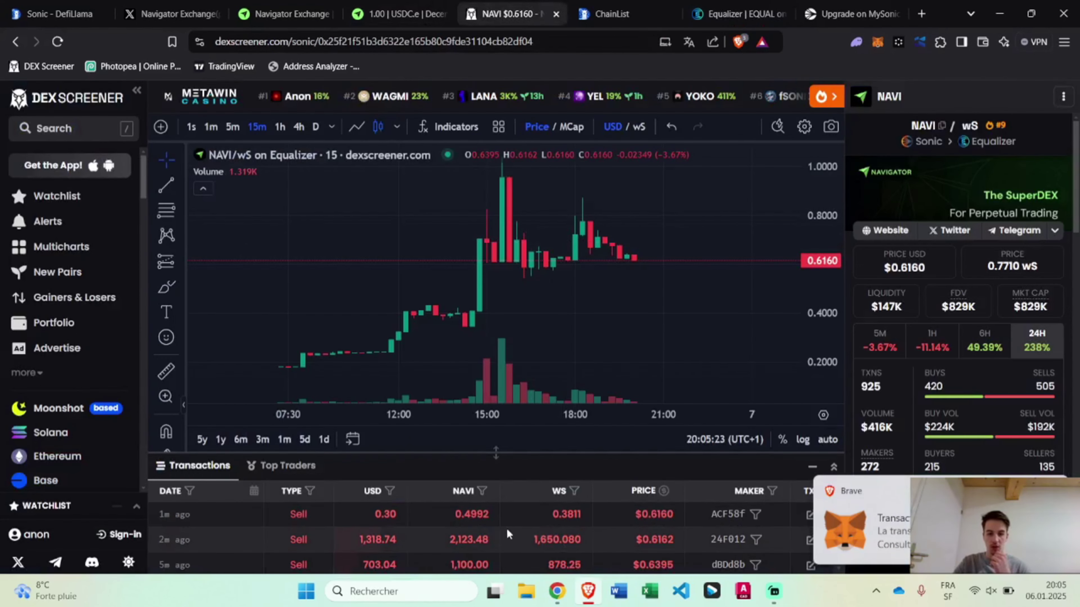
drag(495, 451, 496, 404)
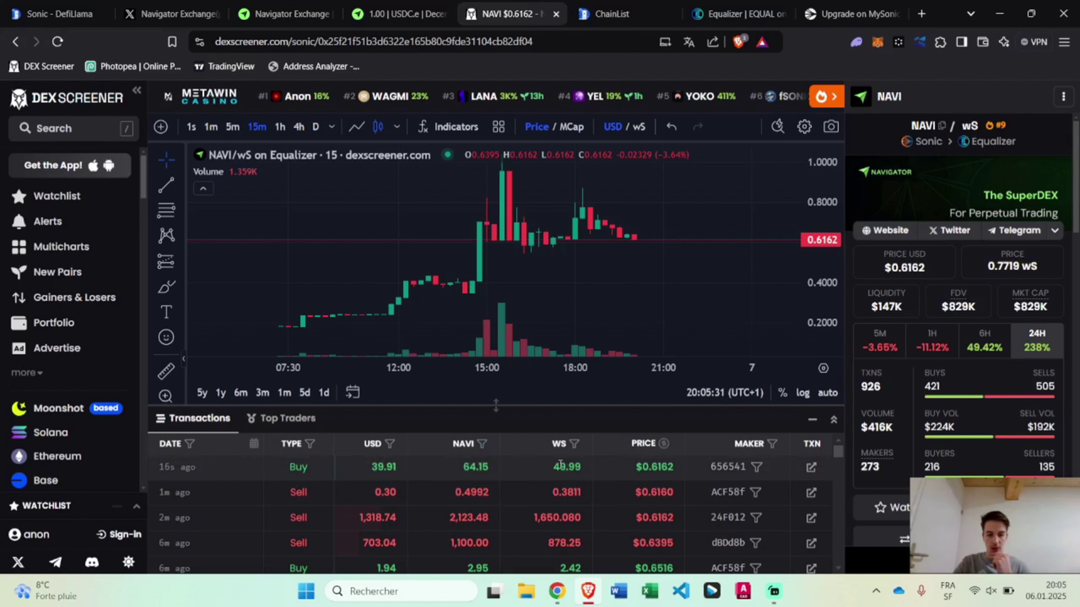
drag(554, 470, 582, 472)
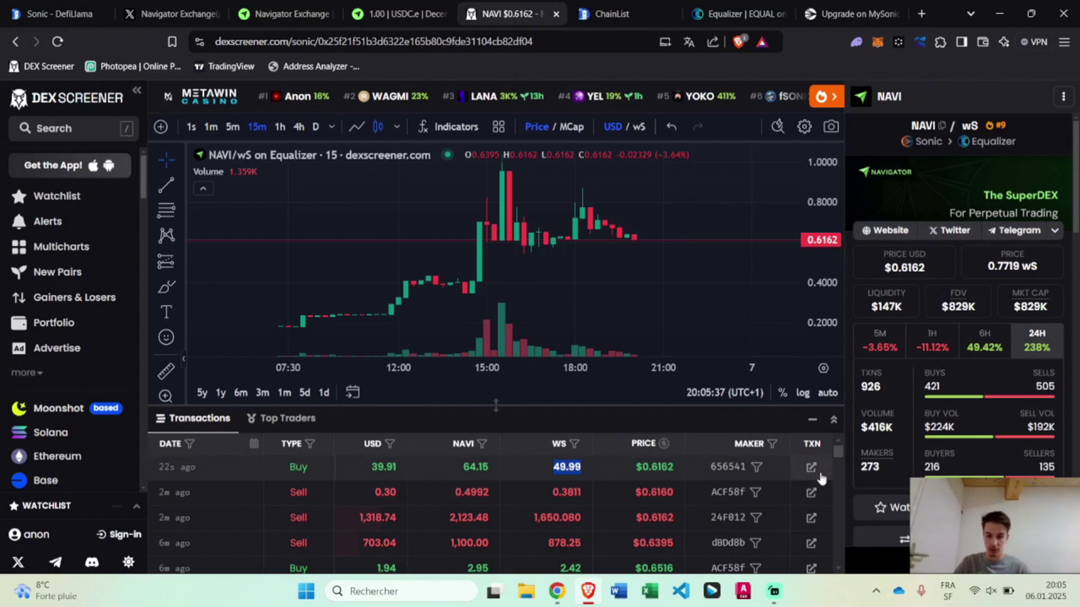
Open the latest buy on Sonicscan, inspect the sender address's S balance and token holdings, and close the explorer page
click(811, 468)
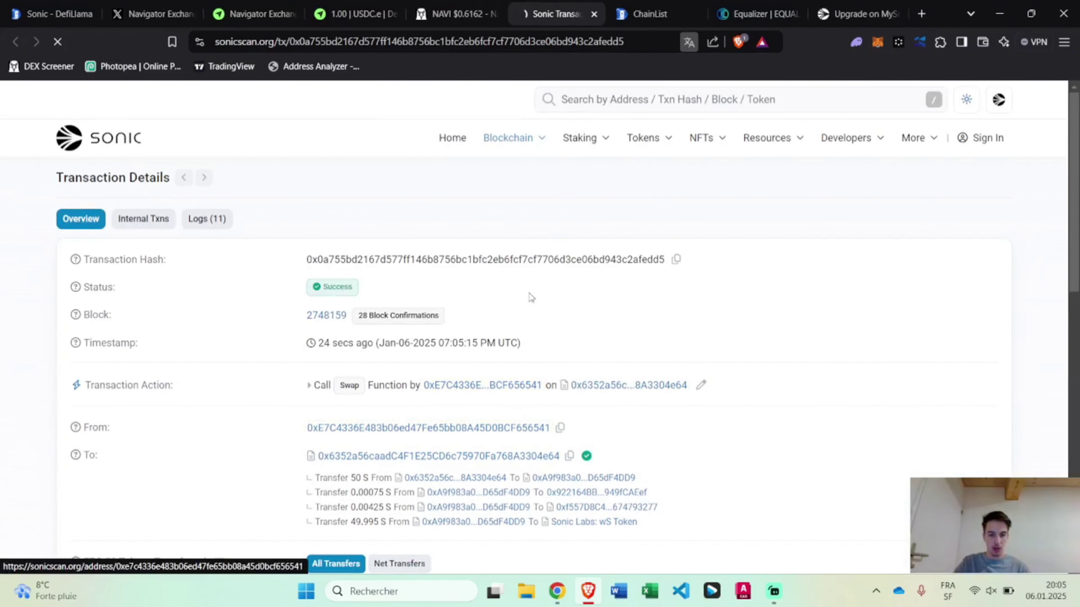
click(427, 427)
scroll(363, 258, down, 2)
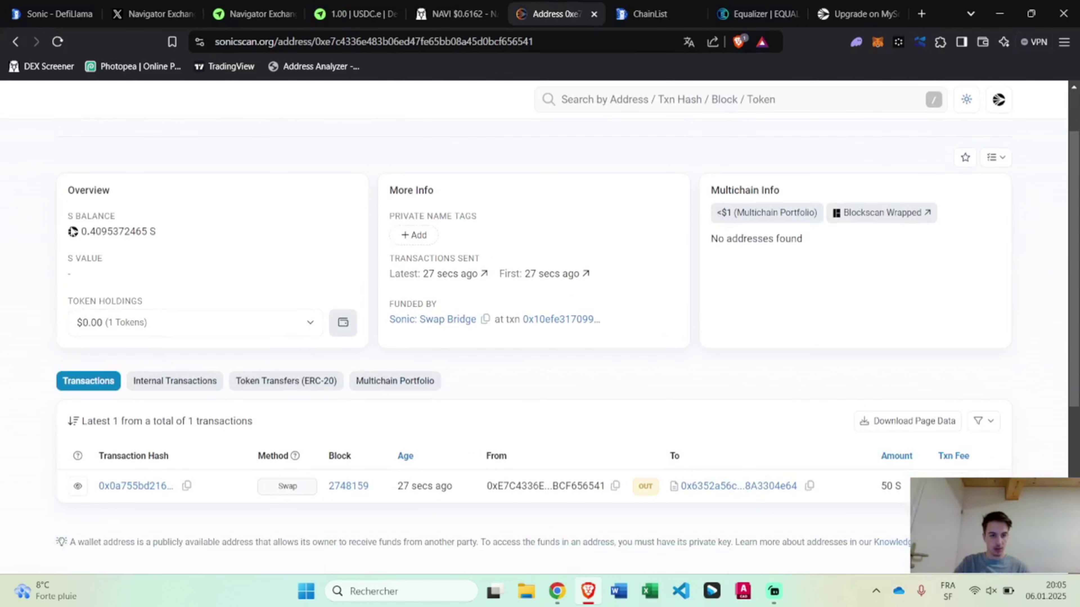
drag(74, 232, 188, 233)
click(195, 275)
click(172, 322)
scroll(184, 267, down, 1)
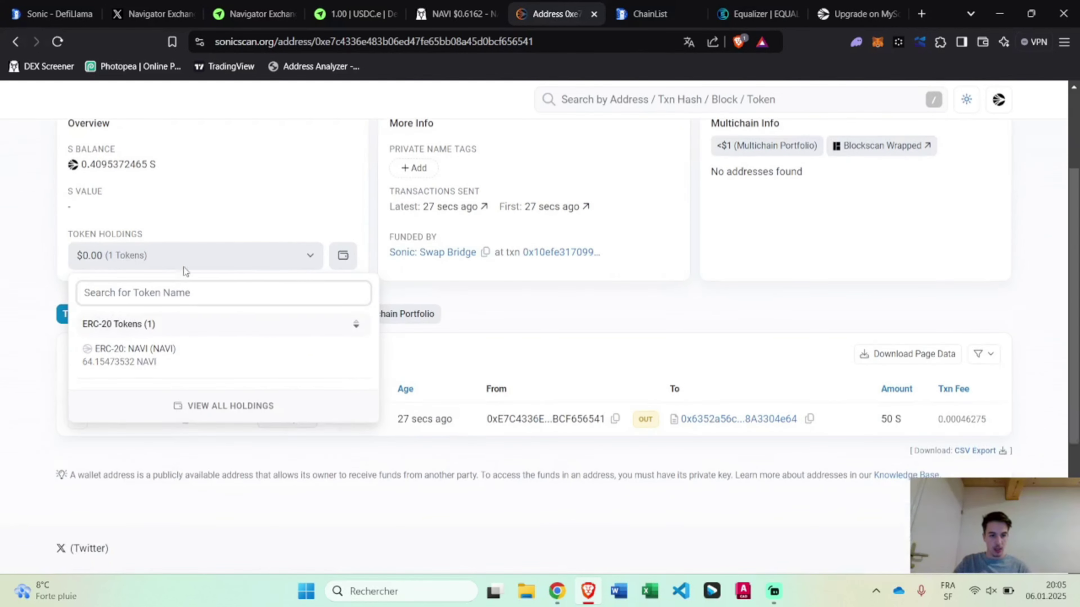
click(225, 203)
scroll(225, 203, down, 2)
scroll(311, 221, up, 4)
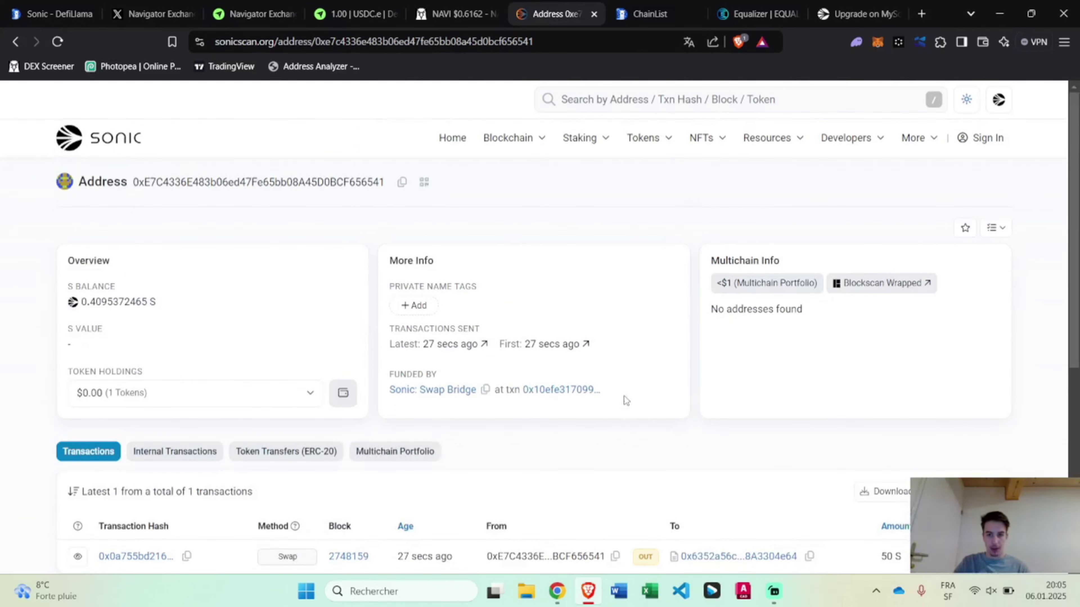
click(595, 15)
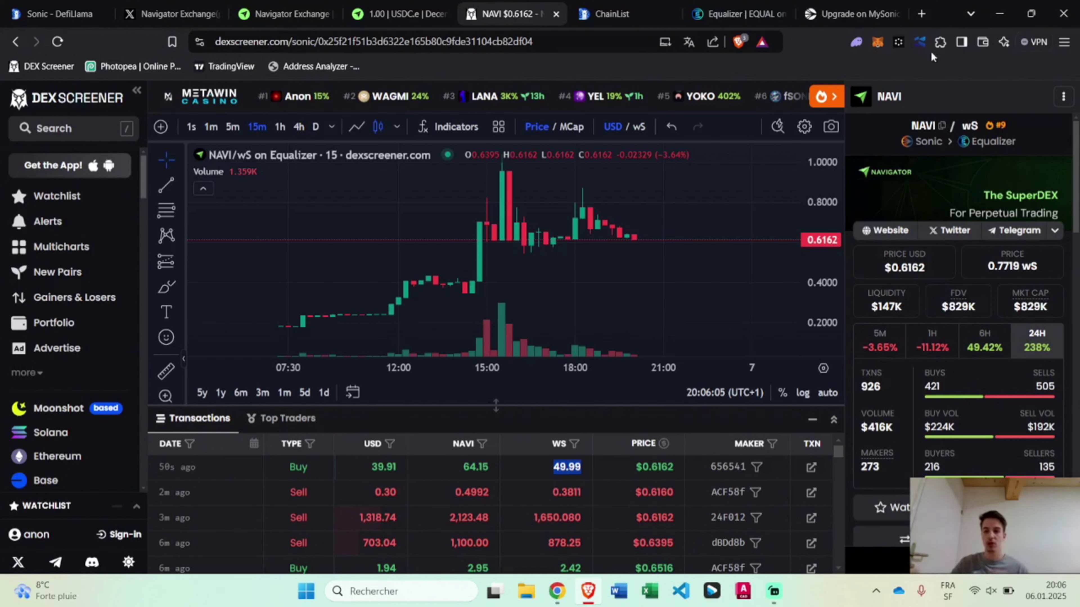
Check the S balance in MetaMask, and close the MySonic upgrade page before returning to the NAVI/wS pair on DEX Screener
click(878, 41)
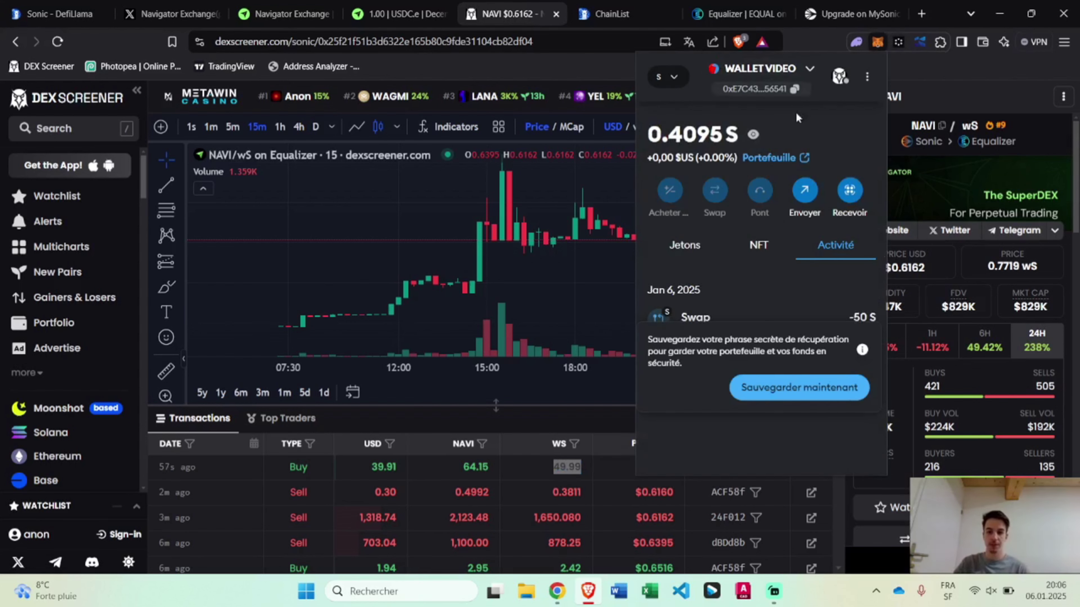
click(740, 13)
click(701, 13)
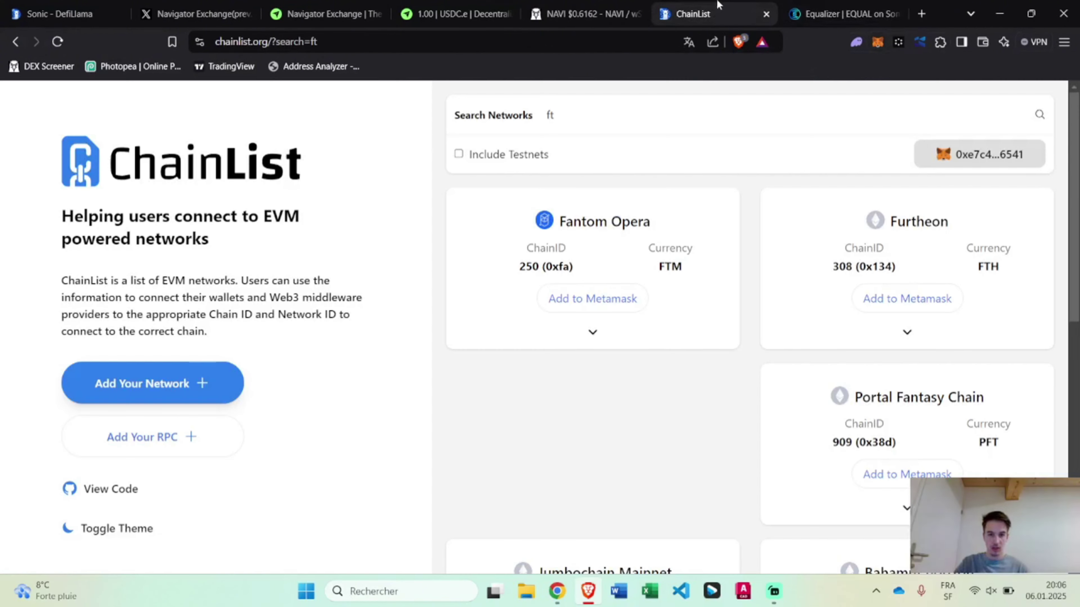
click(844, 6)
click(702, 14)
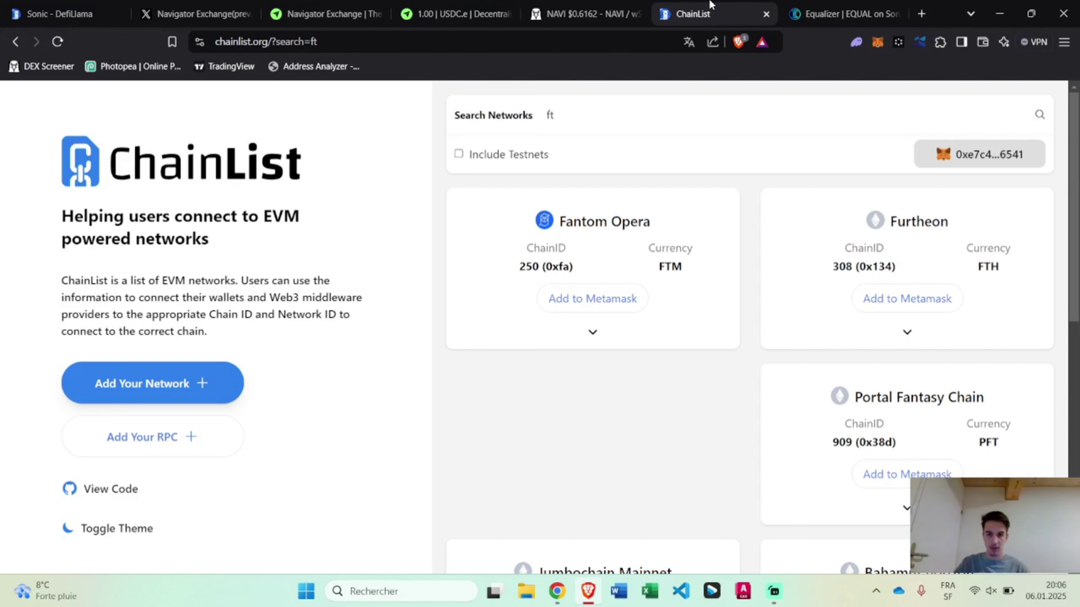
click(595, 10)
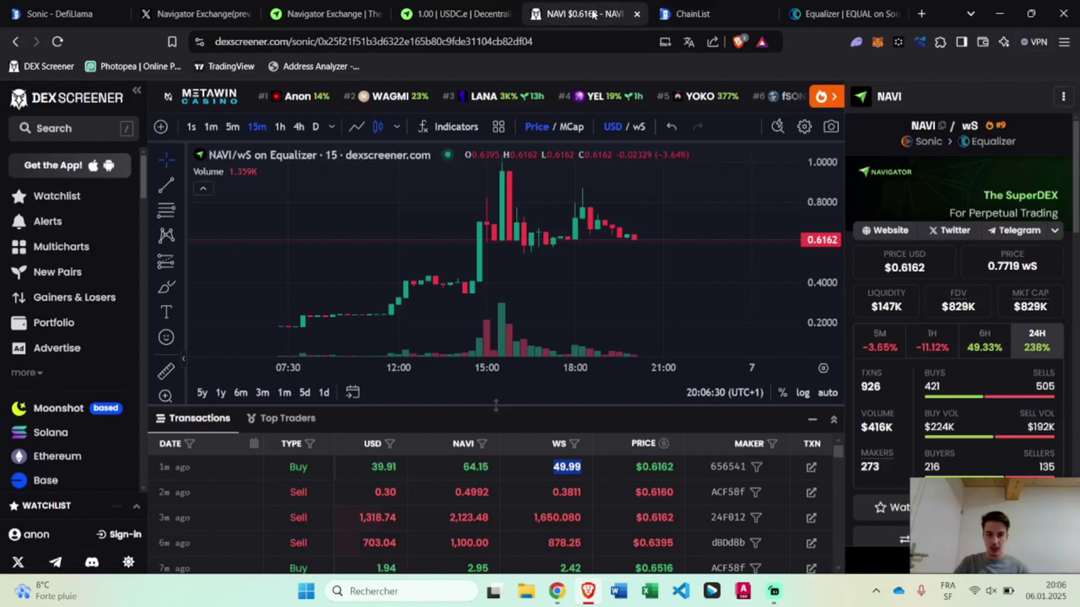